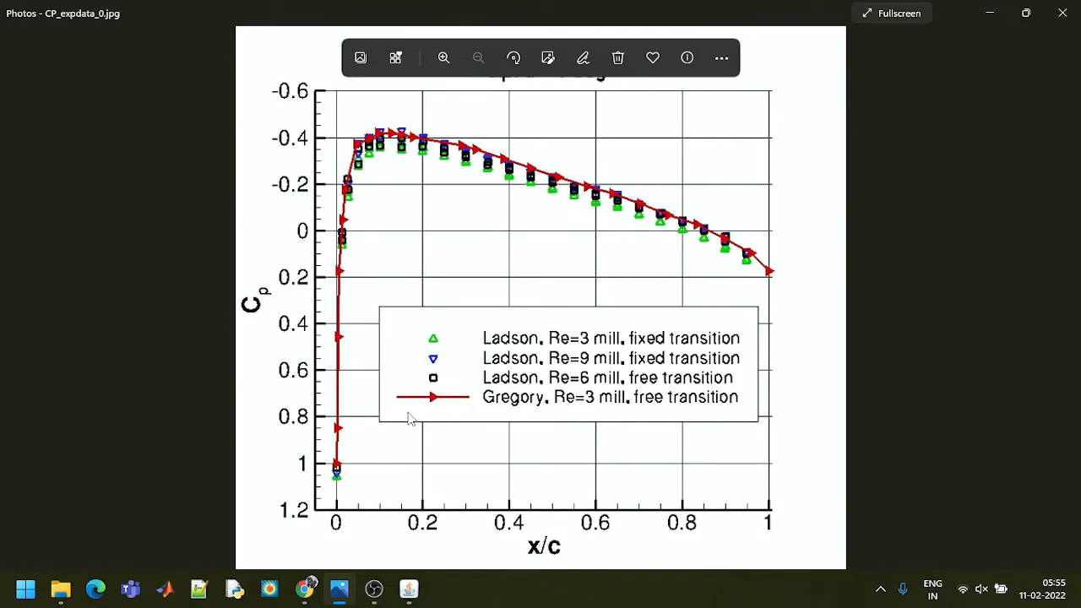
Switch to Chrome, view the SourceForge Plot Digitizer download page in a new tab, and close that tab
{"action": "mouse_move", "coordinate": [309, 588]}
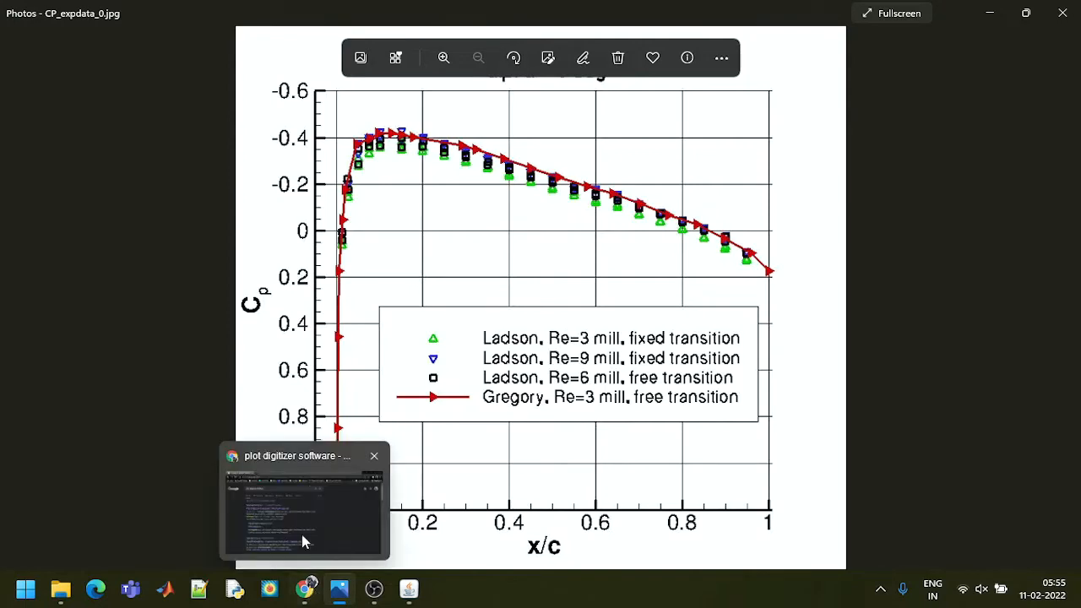
{"action": "left_click", "coordinate": [302, 535]}
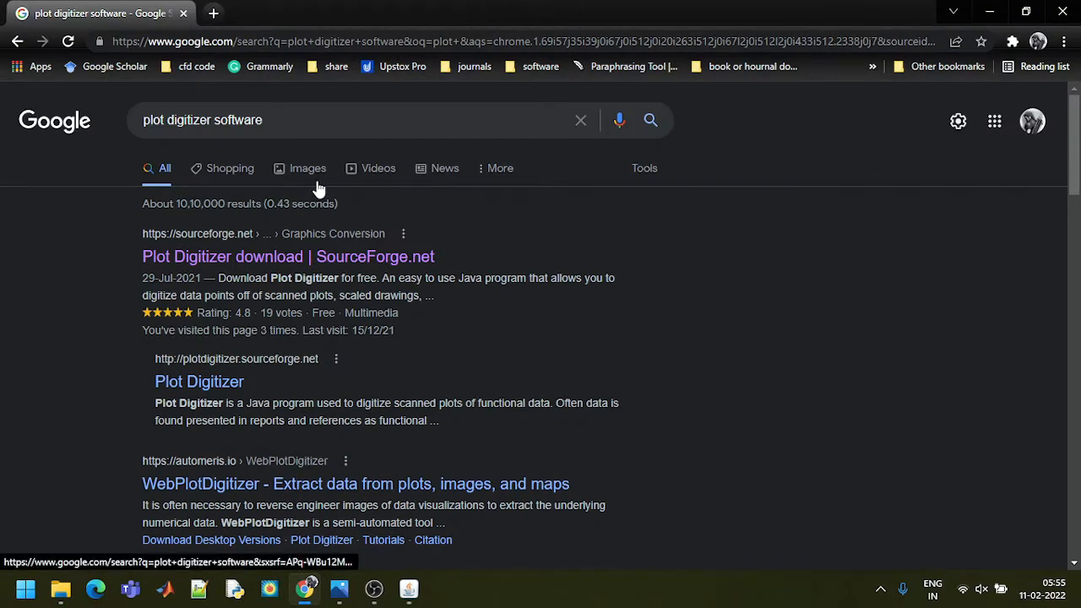
{"action": "right_click", "coordinate": [355, 257]}
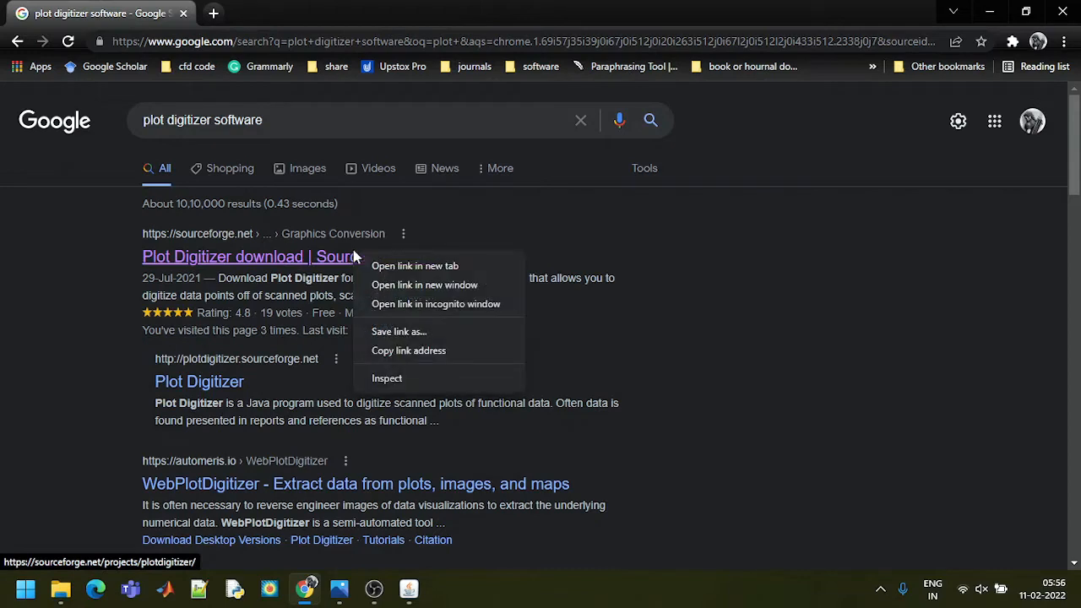
{"action": "left_click", "coordinate": [399, 264]}
{"action": "left_click", "coordinate": [258, 8]}
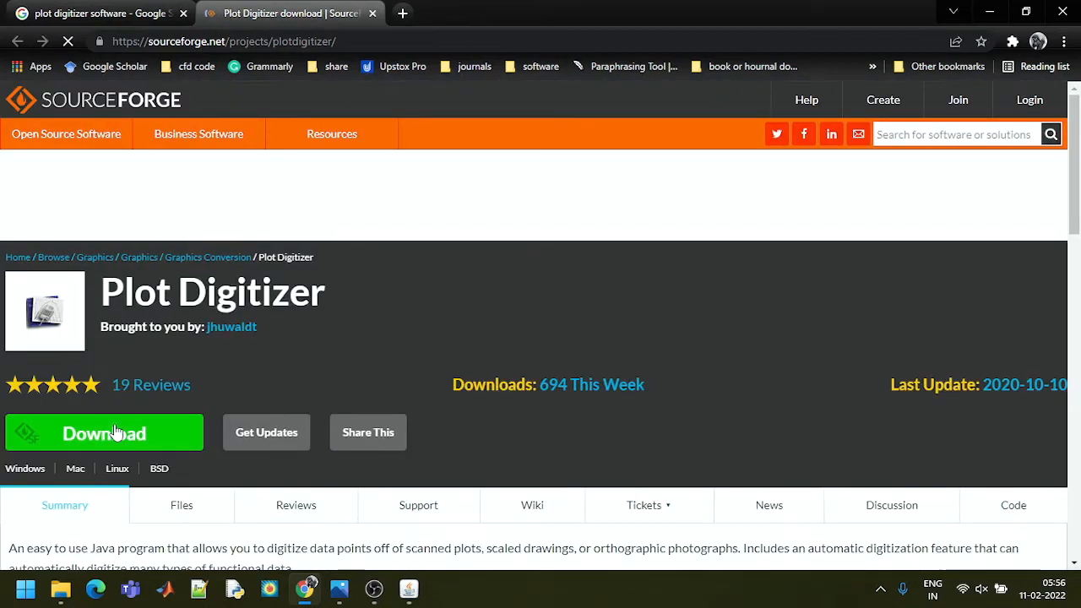
{"action": "left_click", "coordinate": [372, 13]}
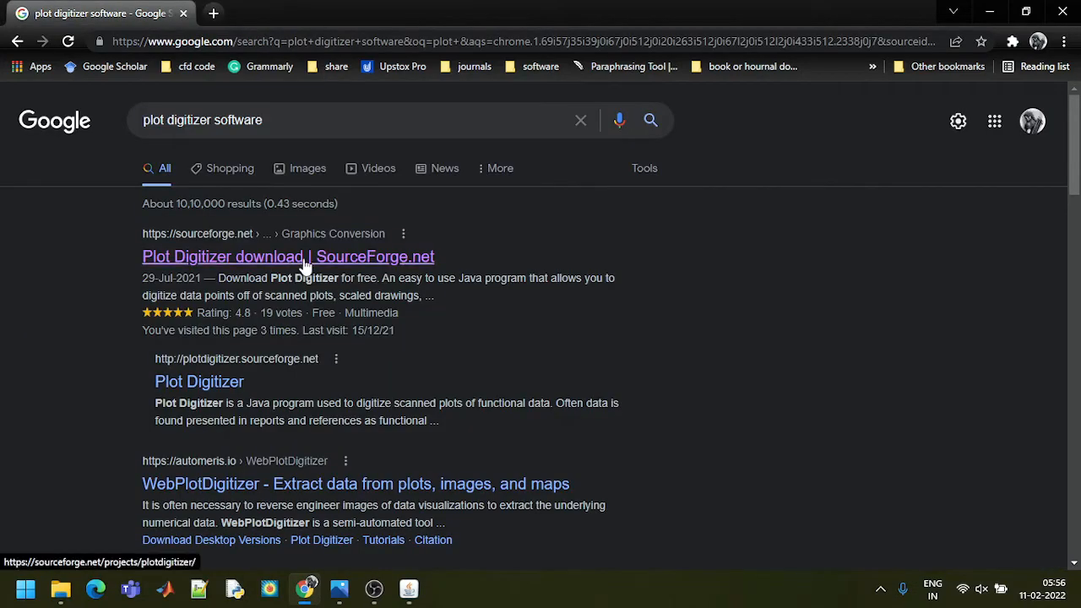
Launch PlotDigitizer from the PlotDigitizer_Windows folder and open the image CP_expdata_0.jpg from the airfoil folder in a maximized window
{"action": "mouse_move", "coordinate": [69, 586]}
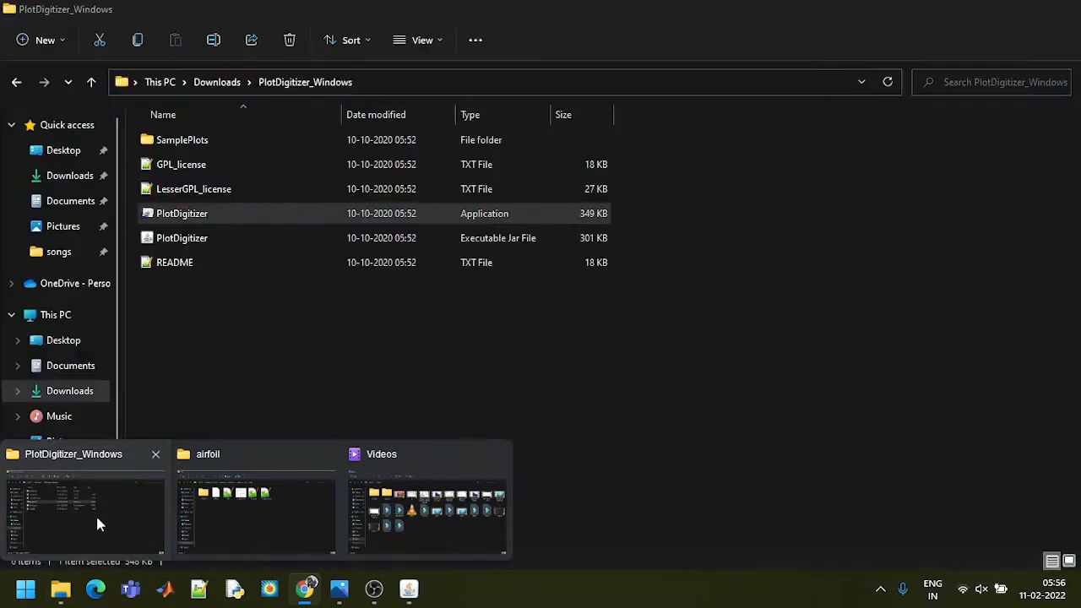
{"action": "left_click", "coordinate": [96, 514]}
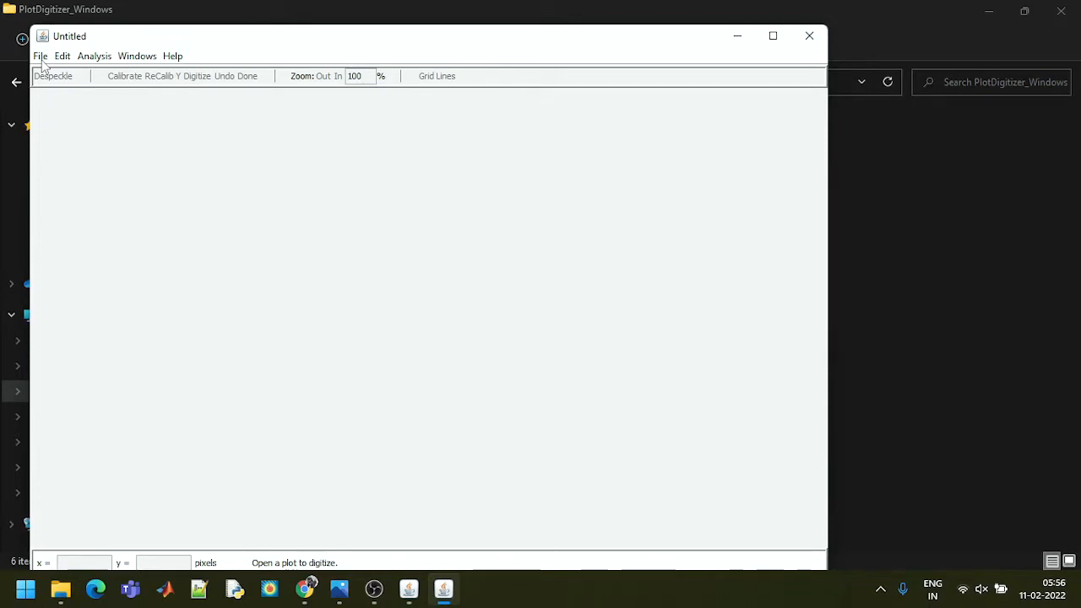
{"action": "left_click", "coordinate": [40, 56]}
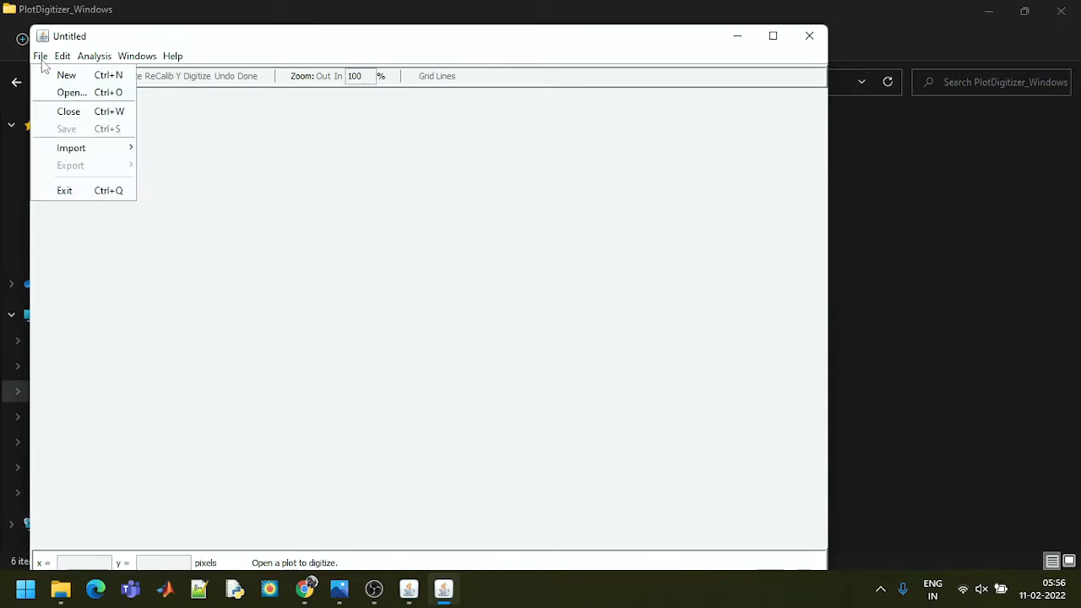
{"action": "left_click", "coordinate": [77, 93]}
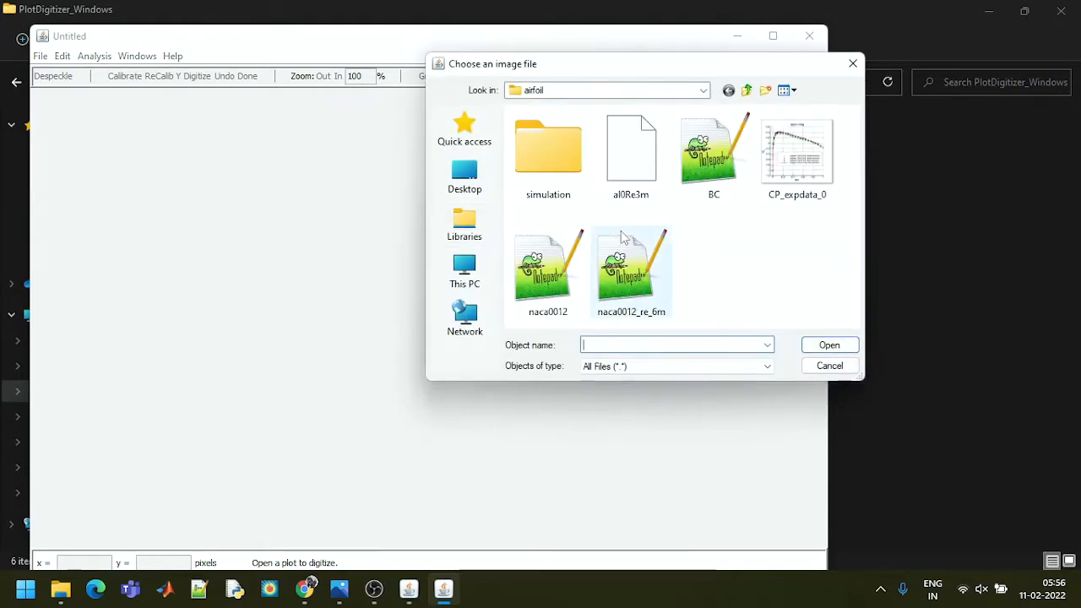
{"action": "double_click", "coordinate": [805, 178]}
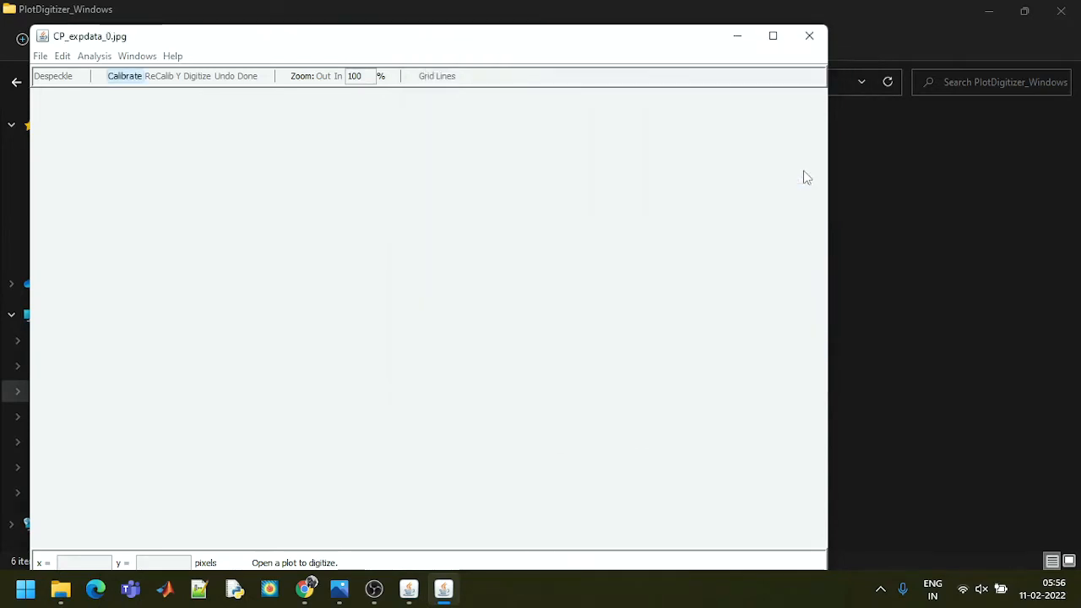
{"action": "left_click", "coordinate": [772, 36]}
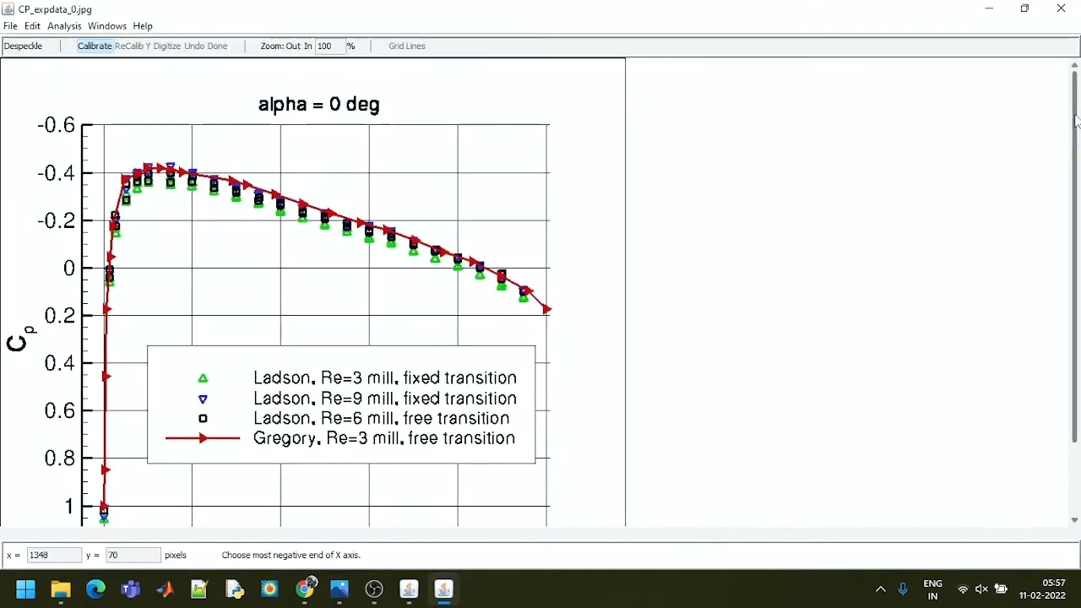
Calibrate the axes' minimum point at the plot frame's lower-left corner with X min -0.05 and Y min -1.2
{"action": "left_click_drag", "start_coordinate": [1077, 129], "coordinate": [1078, 203]}
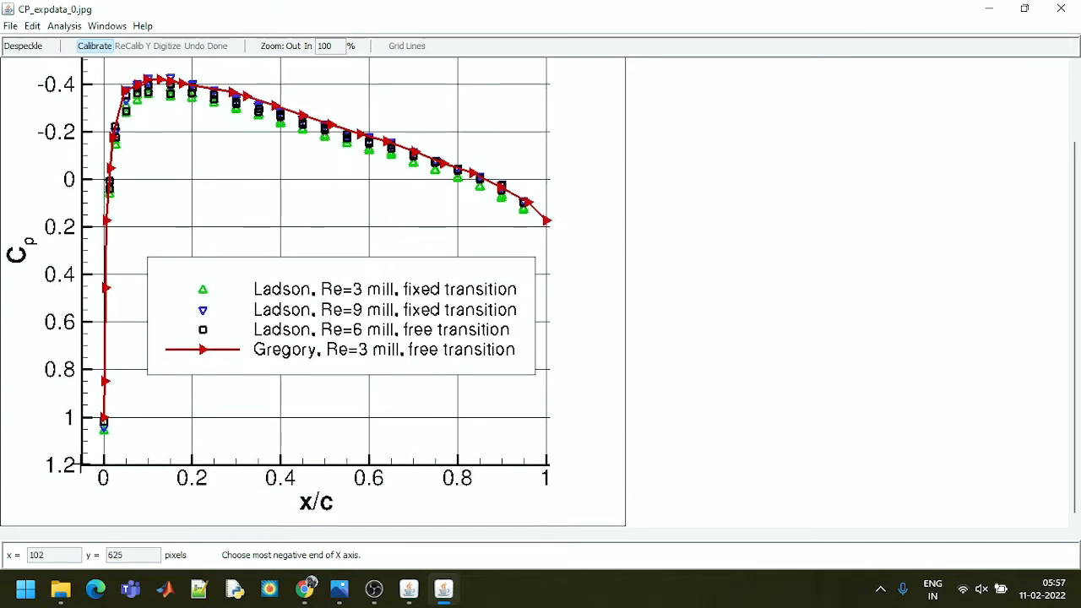
{"action": "left_click", "coordinate": [103, 465]}
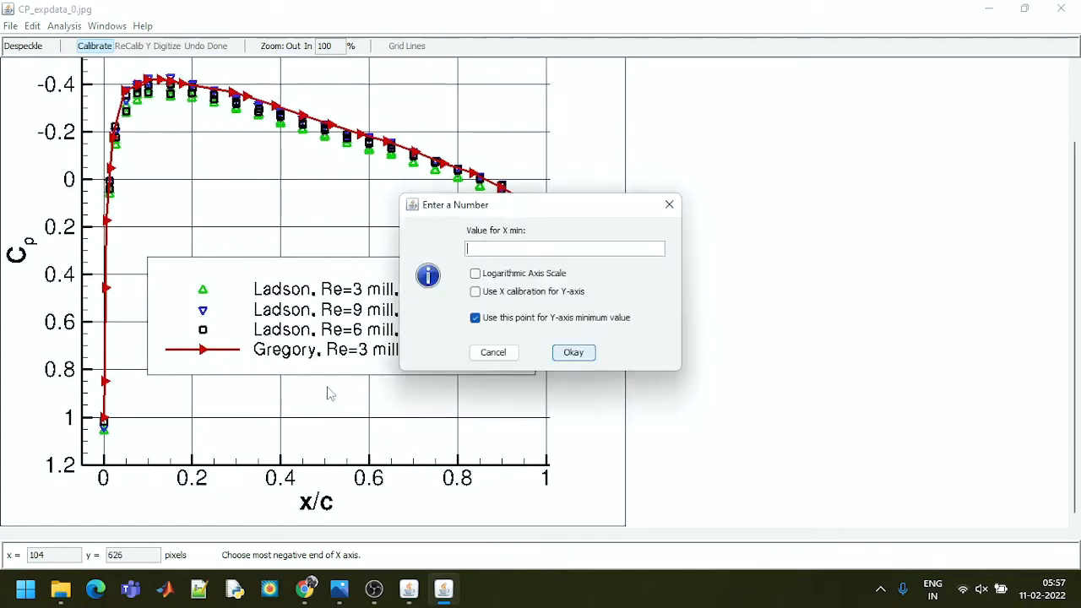
{"action": "type", "text": "-0.05"}
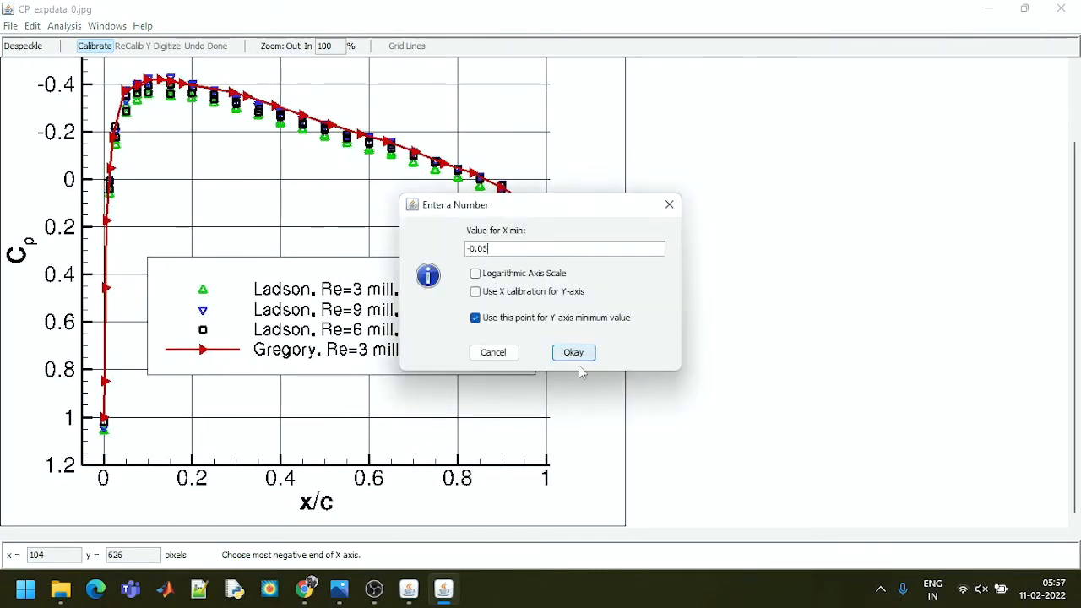
{"action": "left_click", "coordinate": [580, 355]}
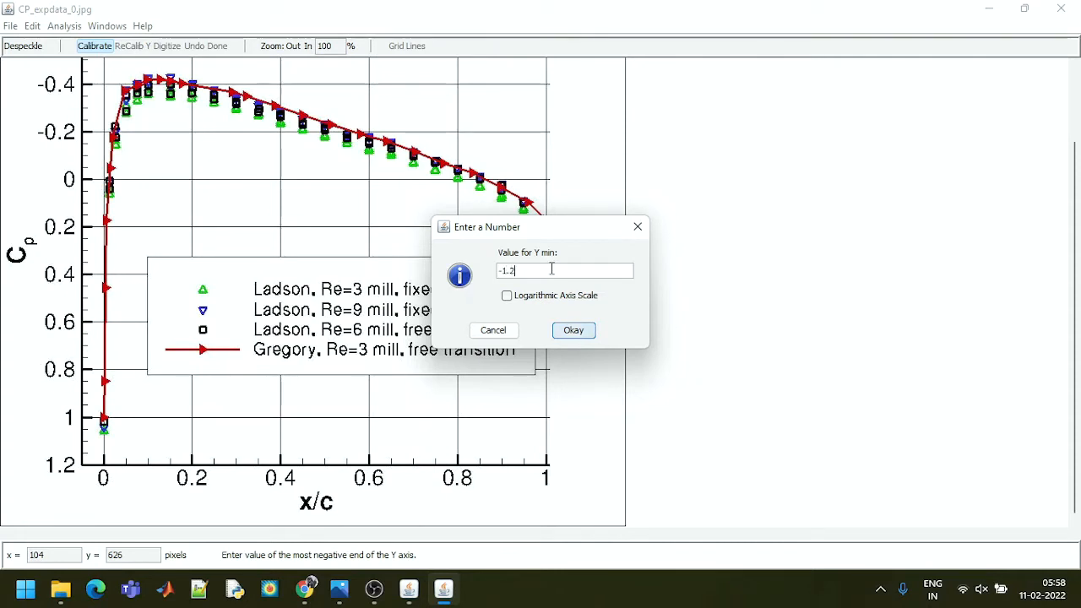
{"action": "left_click", "coordinate": [582, 332]}
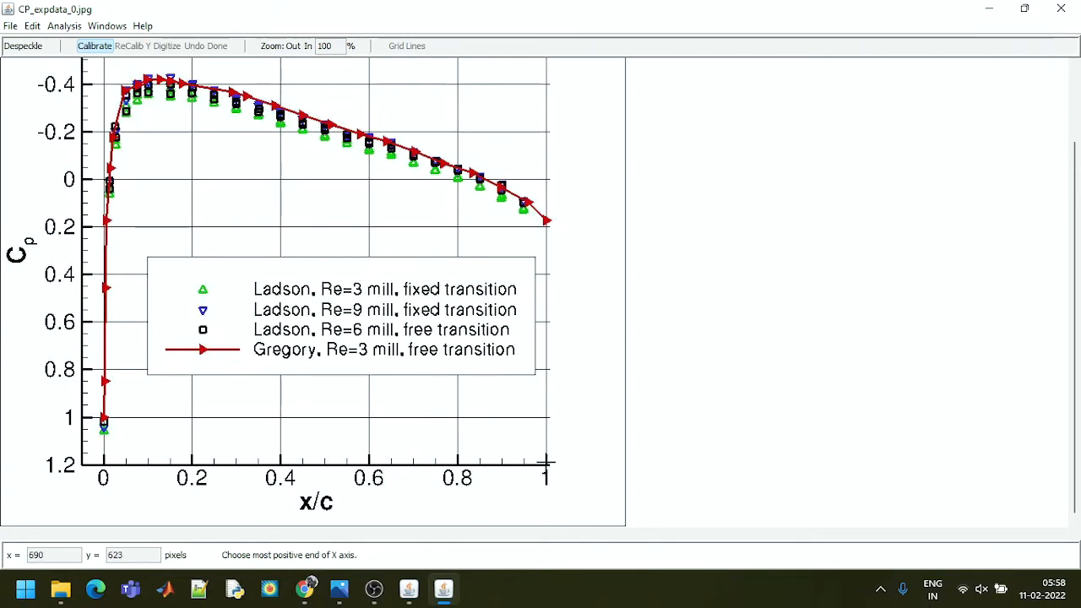
Calibrate the positive axis ends with X max 1 and Y max 0.6, keeping the axis names X and Y
{"action": "left_click", "coordinate": [548, 473]}
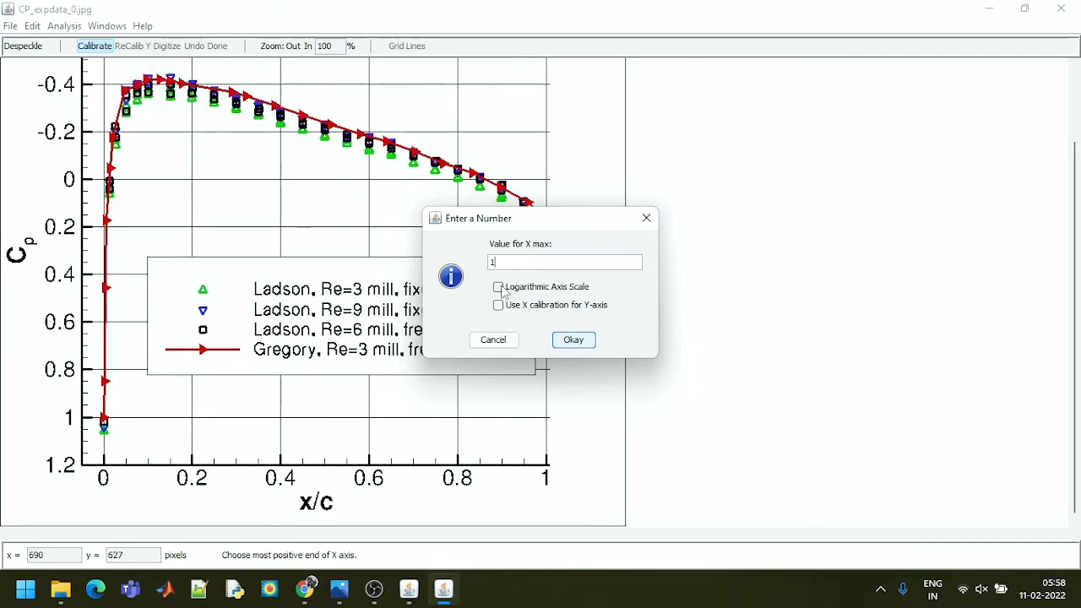
{"action": "left_click", "coordinate": [575, 340]}
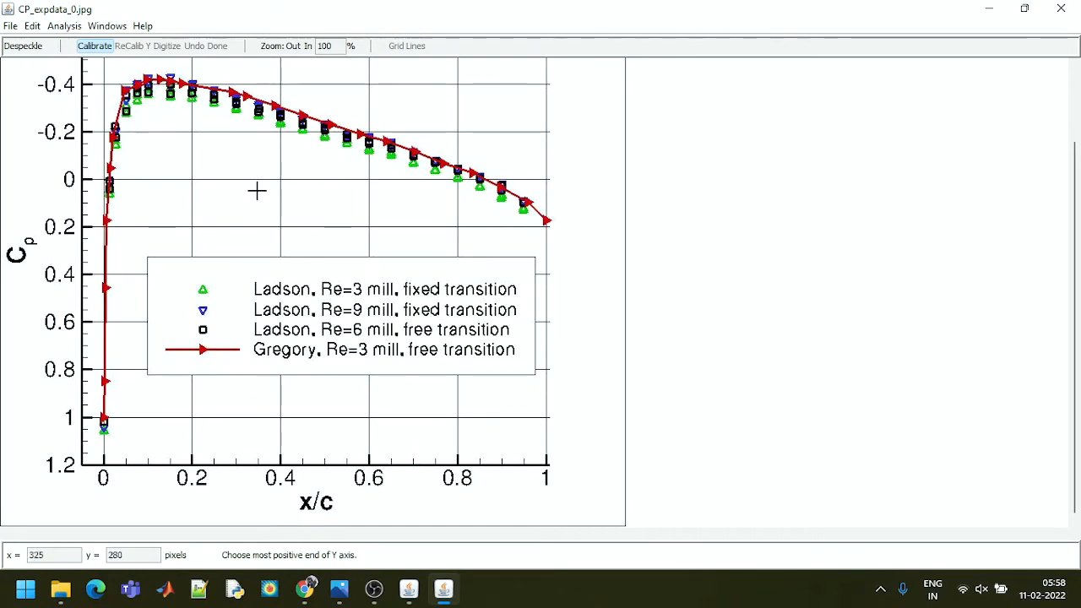
{"action": "scroll", "coordinate": [1077, 226], "scroll_direction": "up", "scroll_amount": 2}
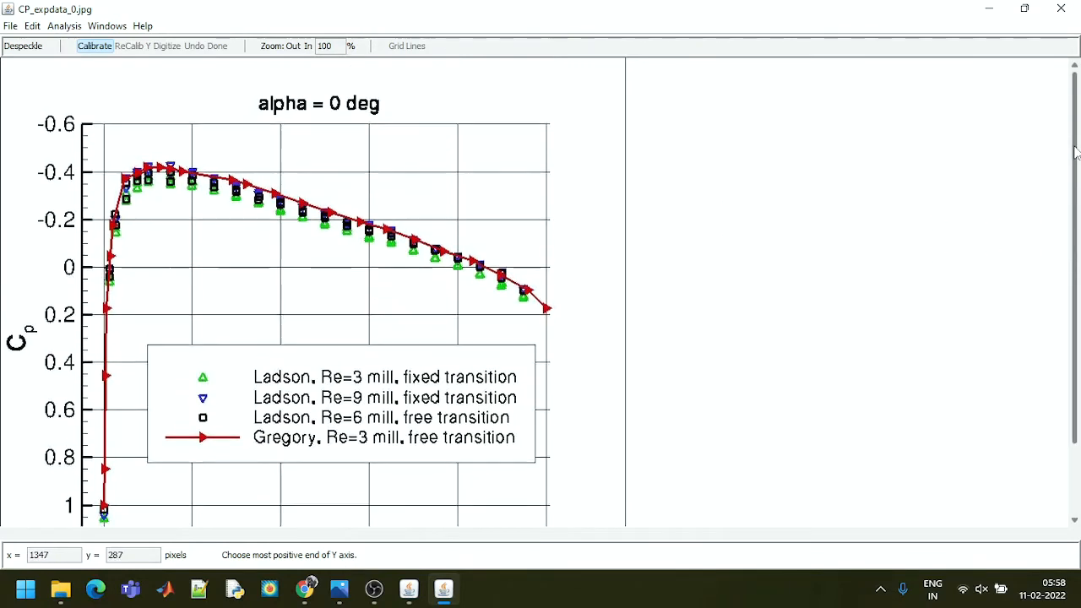
{"action": "left_click", "coordinate": [88, 127]}
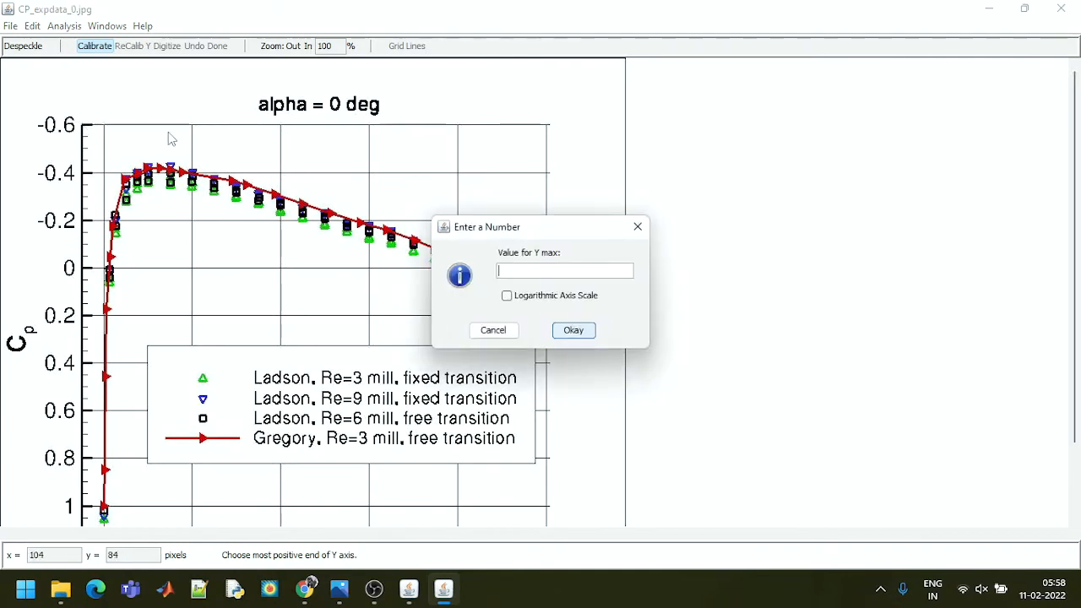
{"action": "type", "text": "0.6"}
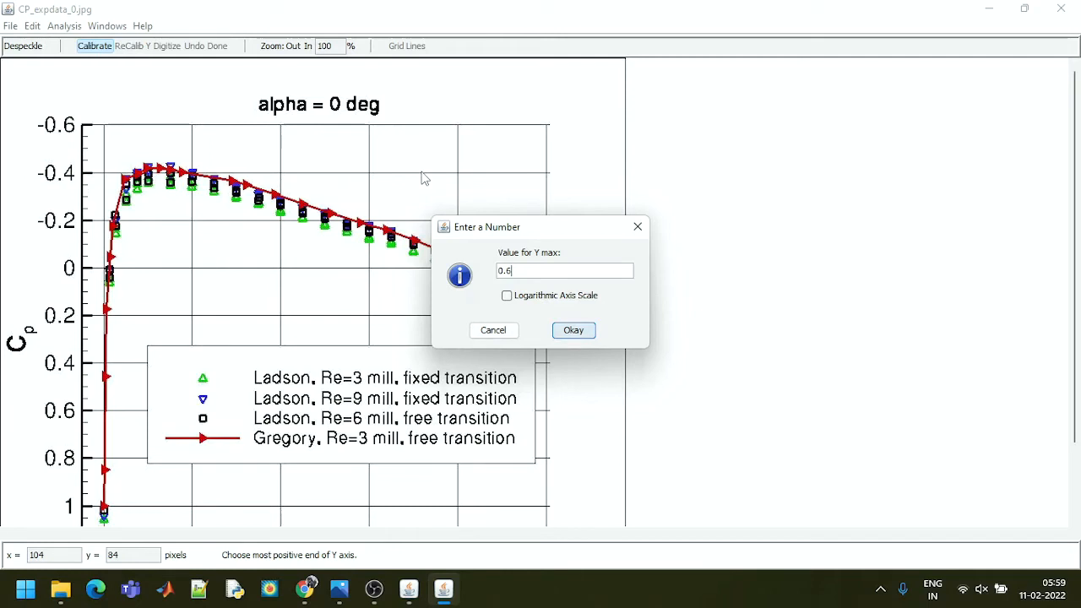
{"action": "left_click", "coordinate": [574, 332]}
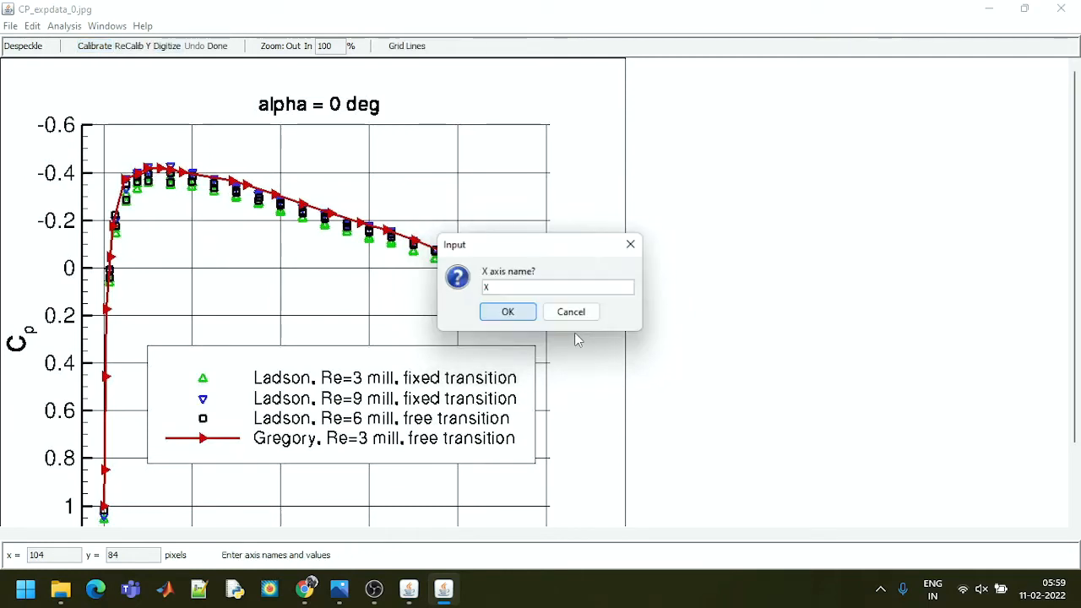
{"action": "left_click", "coordinate": [507, 313]}
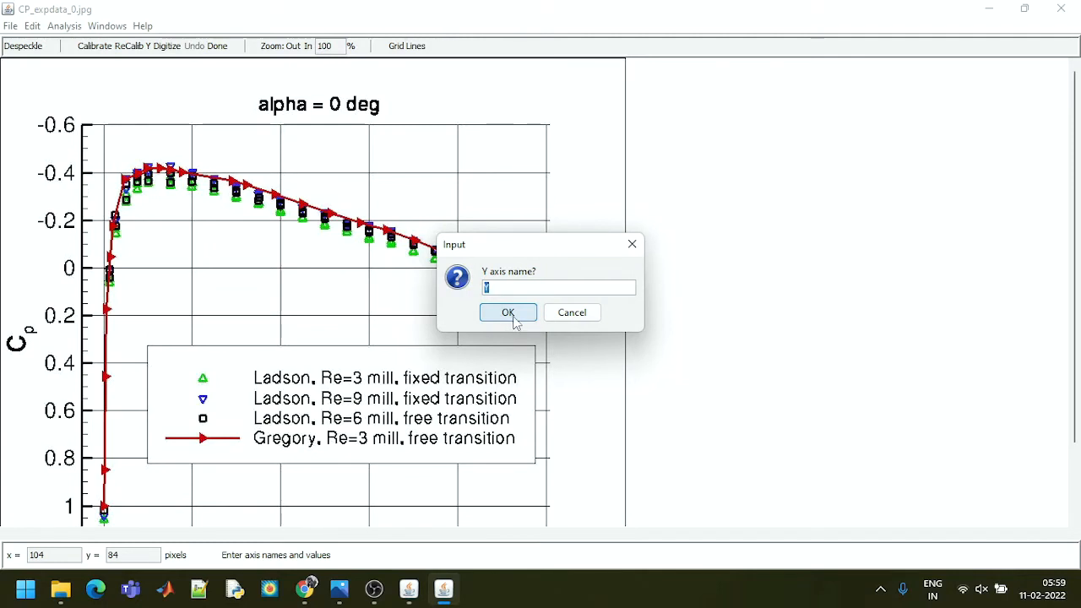
{"action": "left_click", "coordinate": [514, 320]}
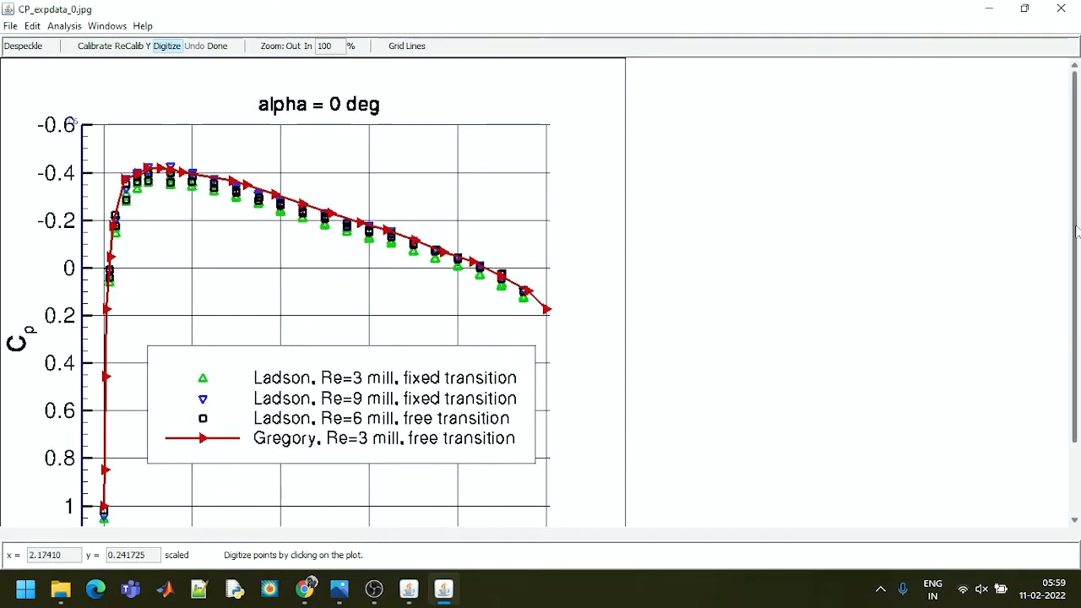
Digitize the Gregory curve's three lowest markers along x/c = 0, working upward from Cp 1 to about 0.45
{"action": "scroll", "coordinate": [1076, 231], "scroll_direction": "down", "scroll_amount": 1}
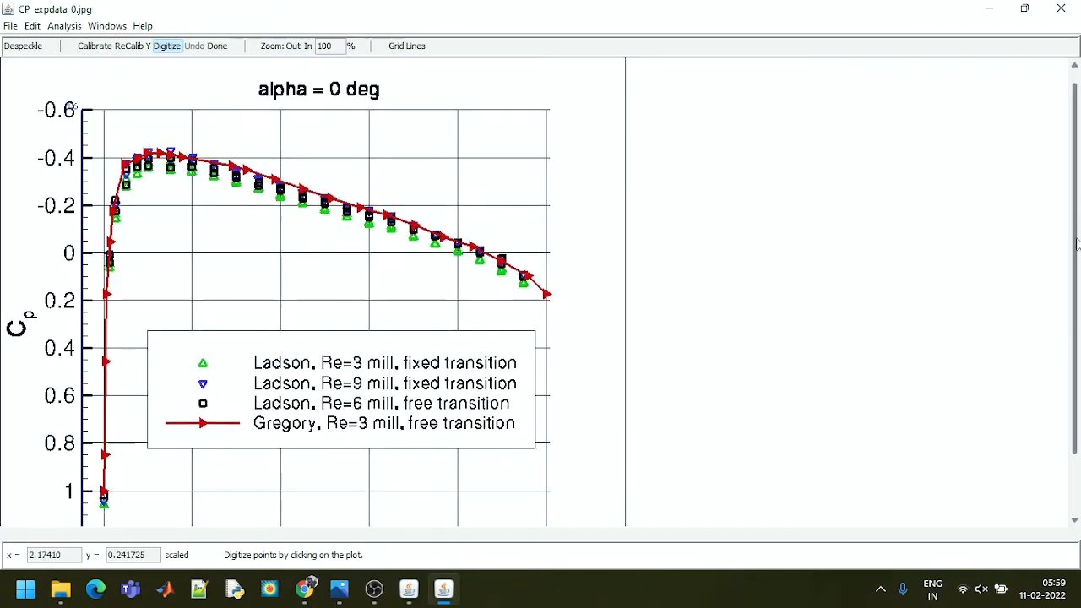
{"action": "left_click", "coordinate": [293, 47]}
{"action": "left_click", "coordinate": [308, 46]}
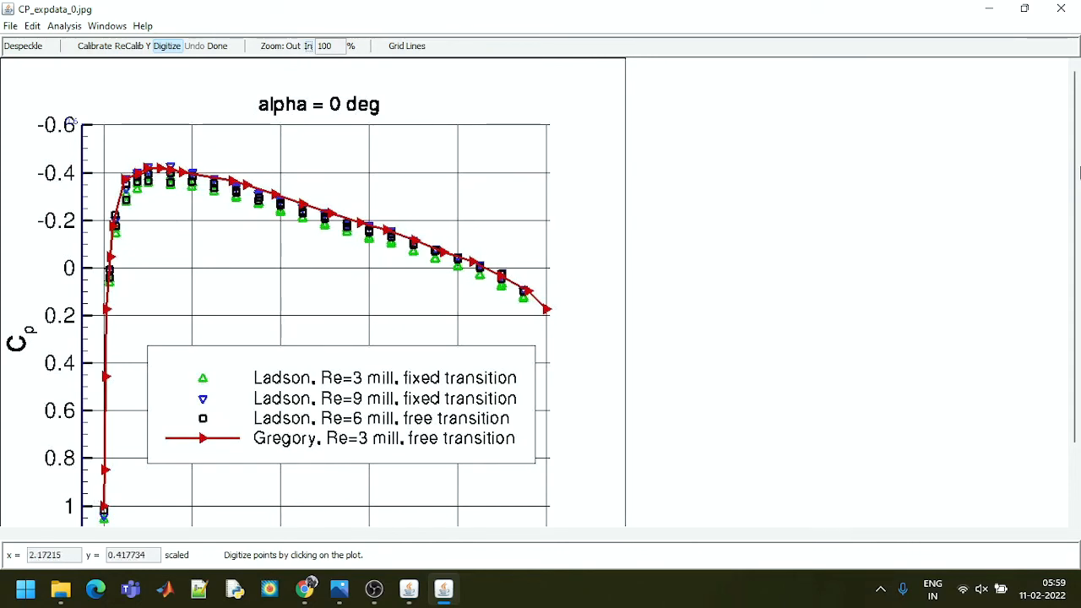
{"action": "left_click_drag", "start_coordinate": [1080, 173], "coordinate": [1079, 266]}
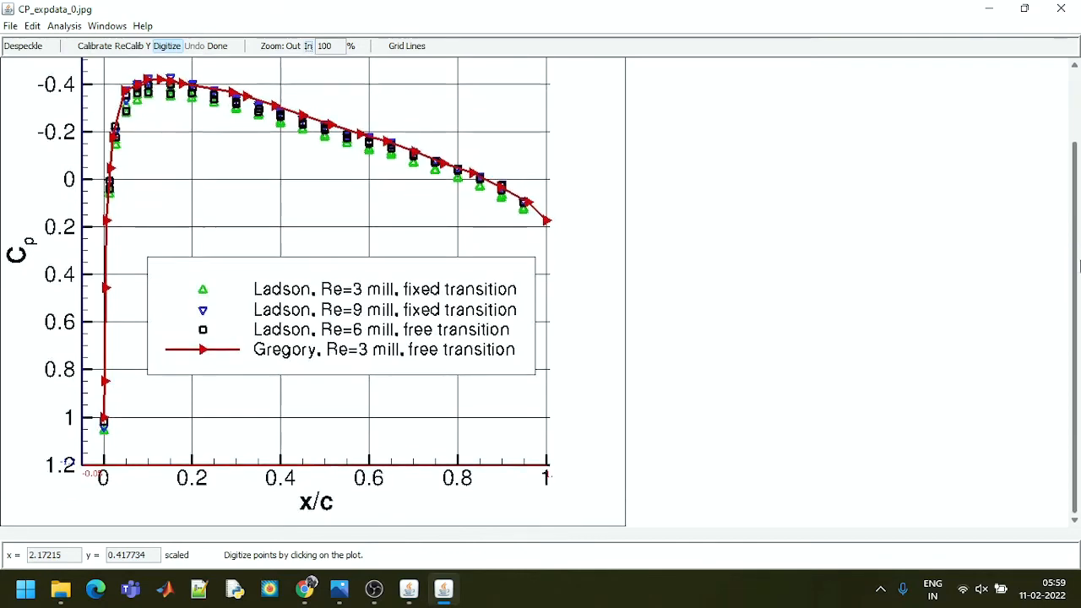
{"action": "left_click", "coordinate": [309, 47]}
{"action": "left_click", "coordinate": [309, 46]}
{"action": "left_click", "coordinate": [309, 46]}
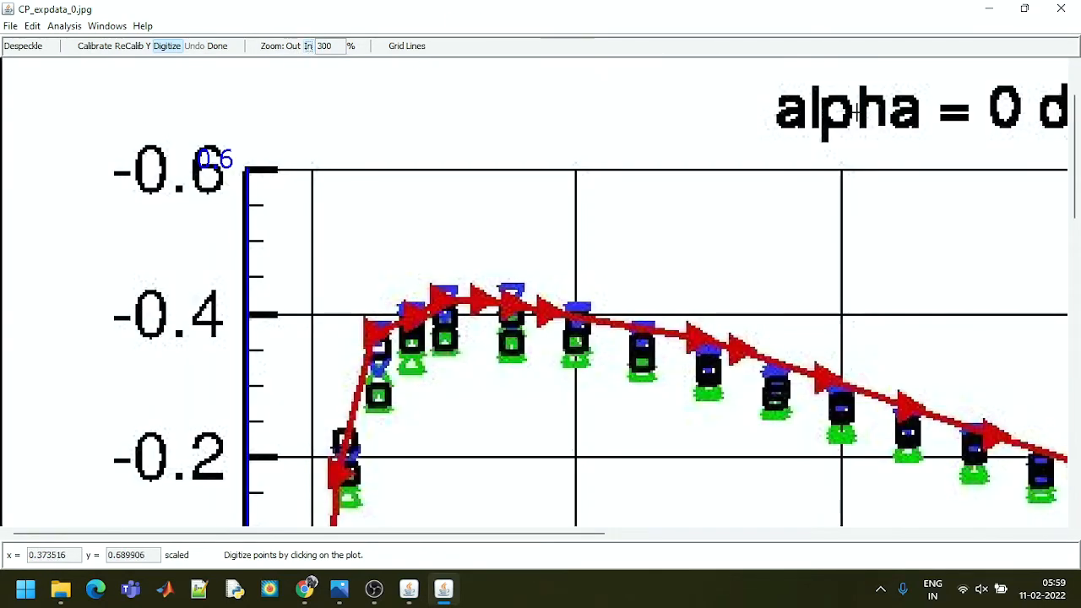
{"action": "left_click_drag", "start_coordinate": [1076, 203], "coordinate": [1079, 501]}
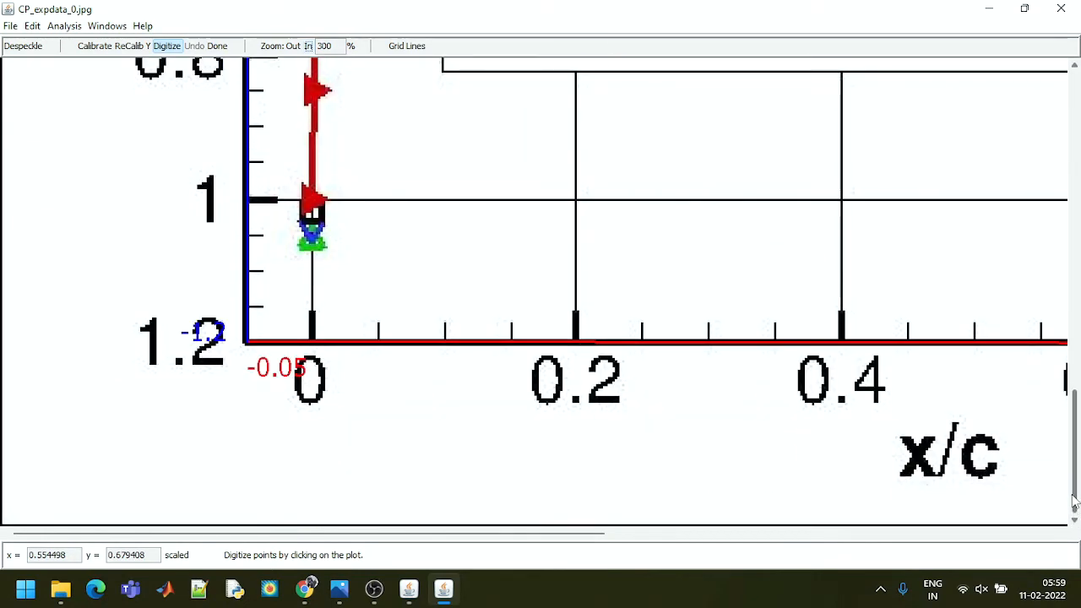
{"action": "left_click", "coordinate": [313, 196]}
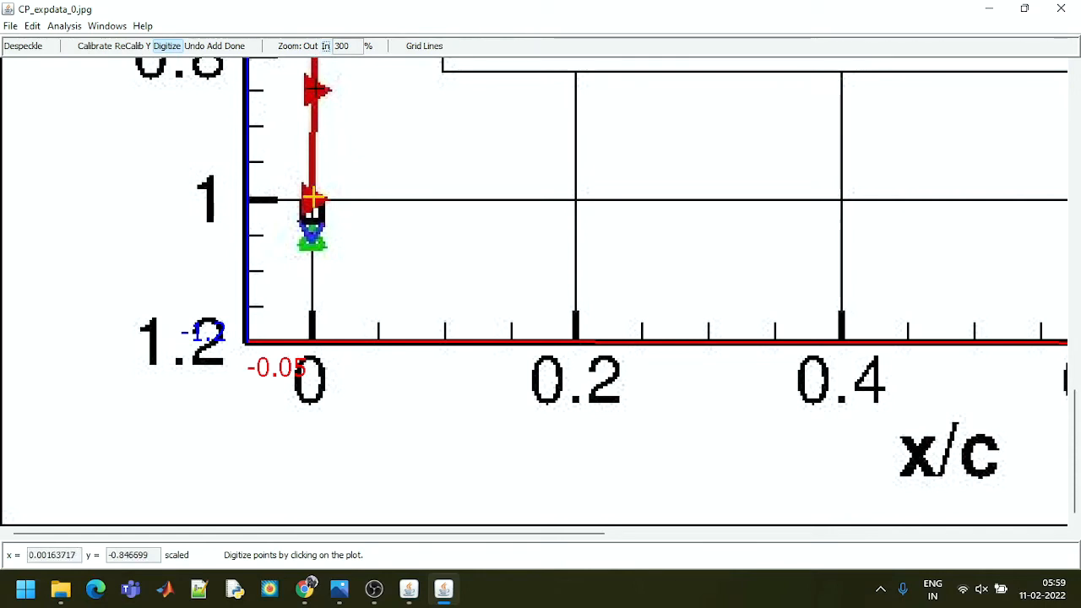
{"action": "left_click", "coordinate": [316, 89]}
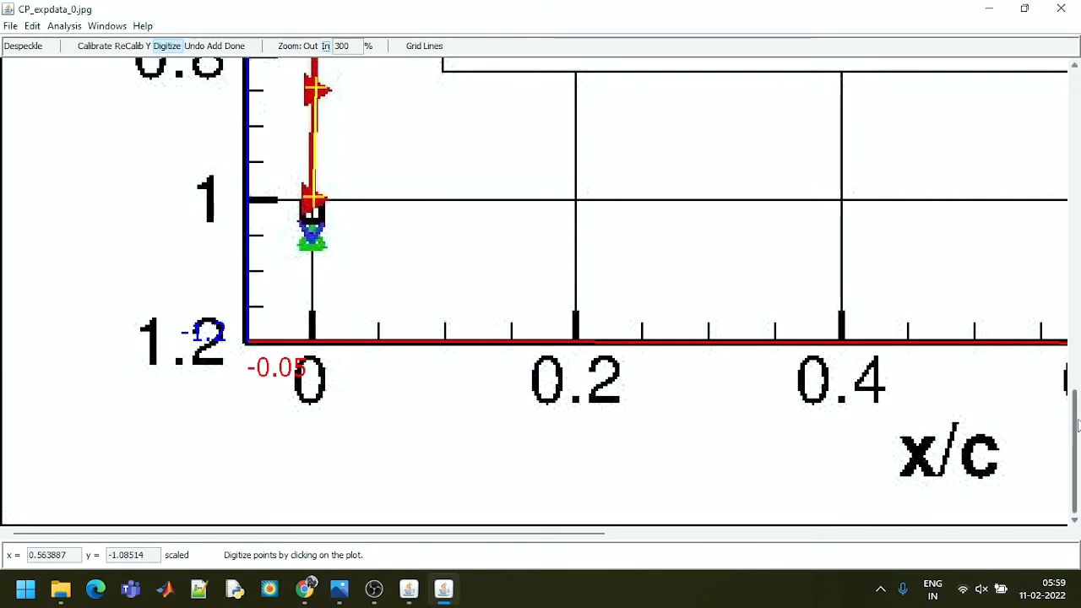
{"action": "scroll", "coordinate": [1077, 427], "scroll_direction": "up", "scroll_amount": 7}
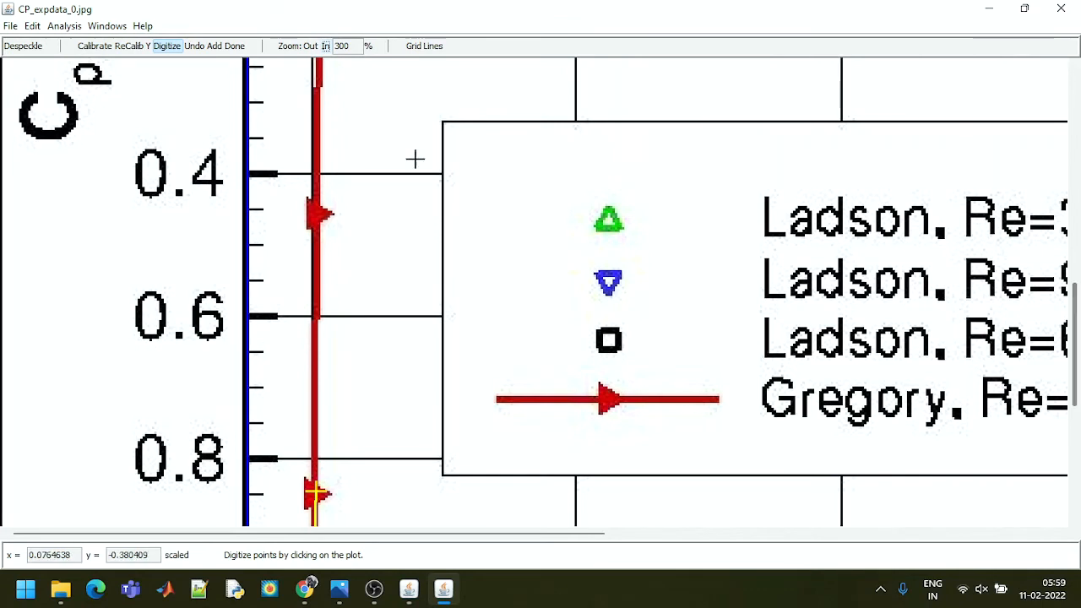
{"action": "left_click", "coordinate": [318, 213]}
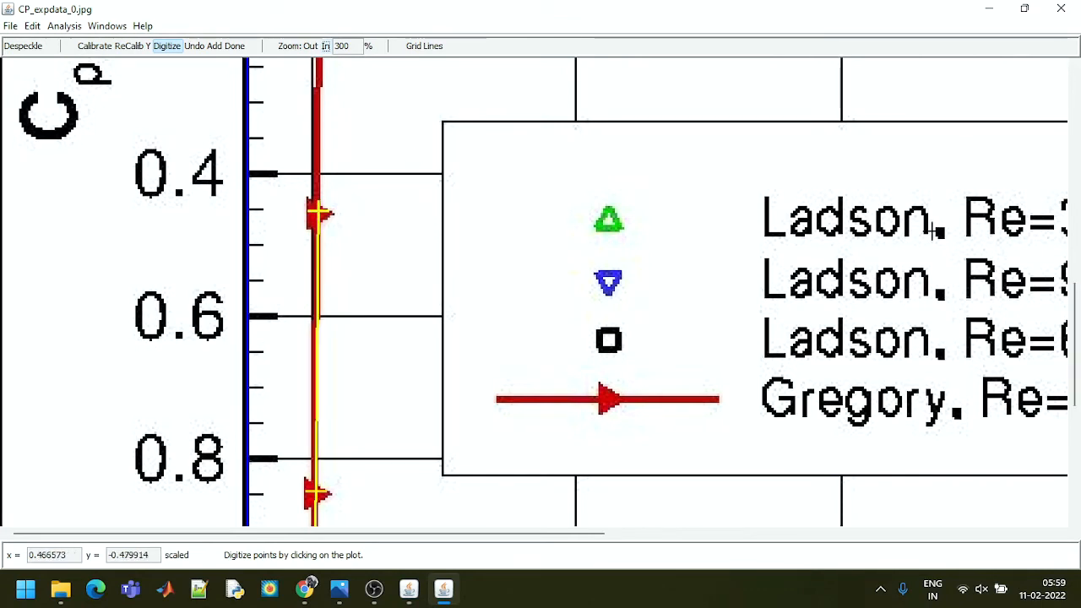
Digitize the next three Gregory markers up the steep rise, from Cp about 0.17 to about -0.17
{"action": "scroll", "coordinate": [1077, 261], "scroll_direction": "up", "scroll_amount": 5}
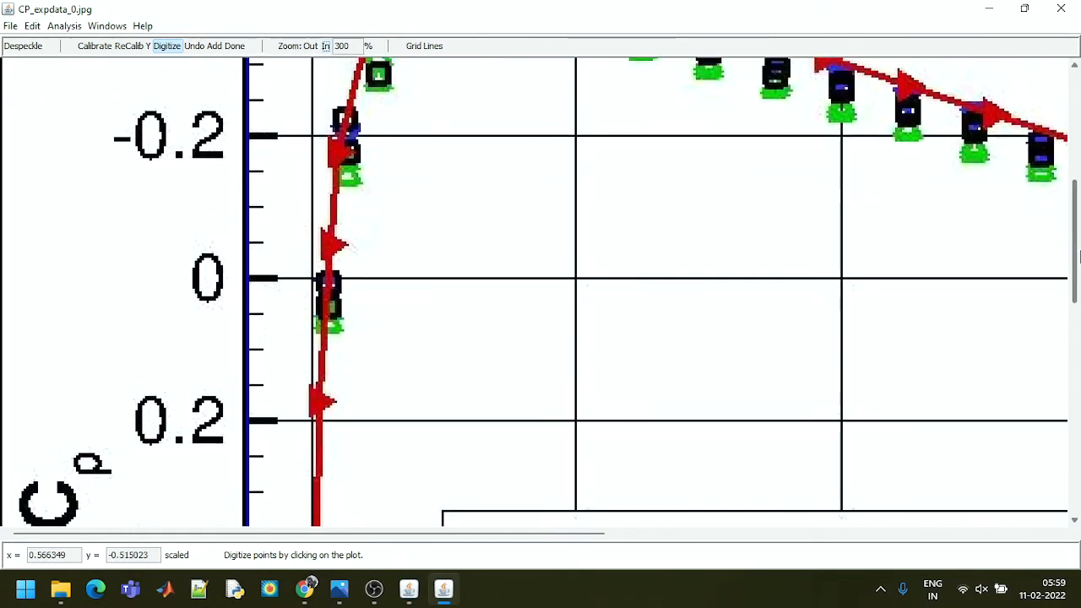
{"action": "left_click", "coordinate": [321, 402]}
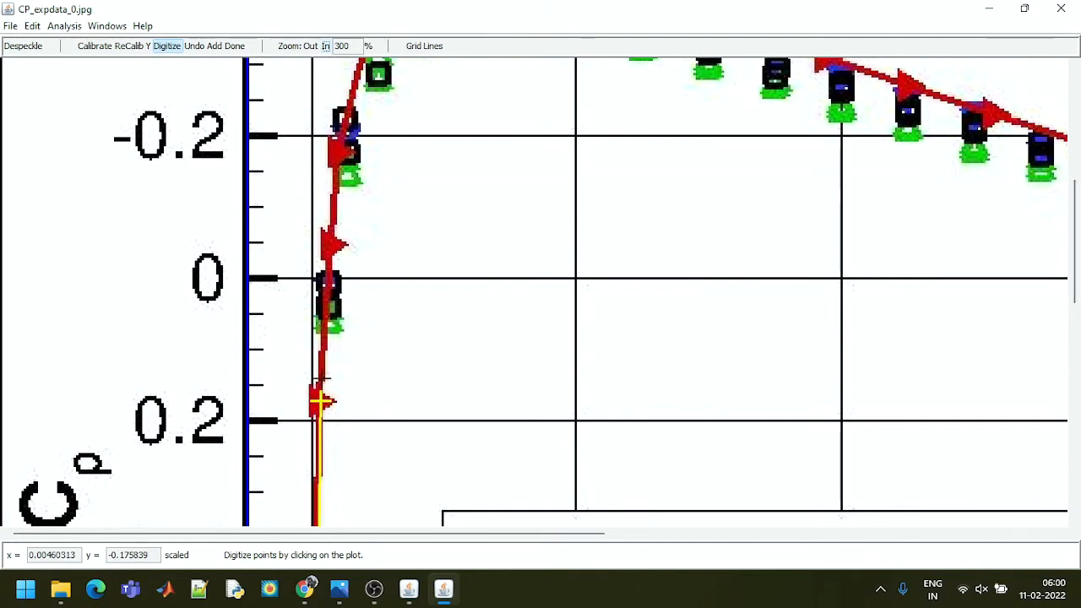
{"action": "left_click", "coordinate": [329, 244]}
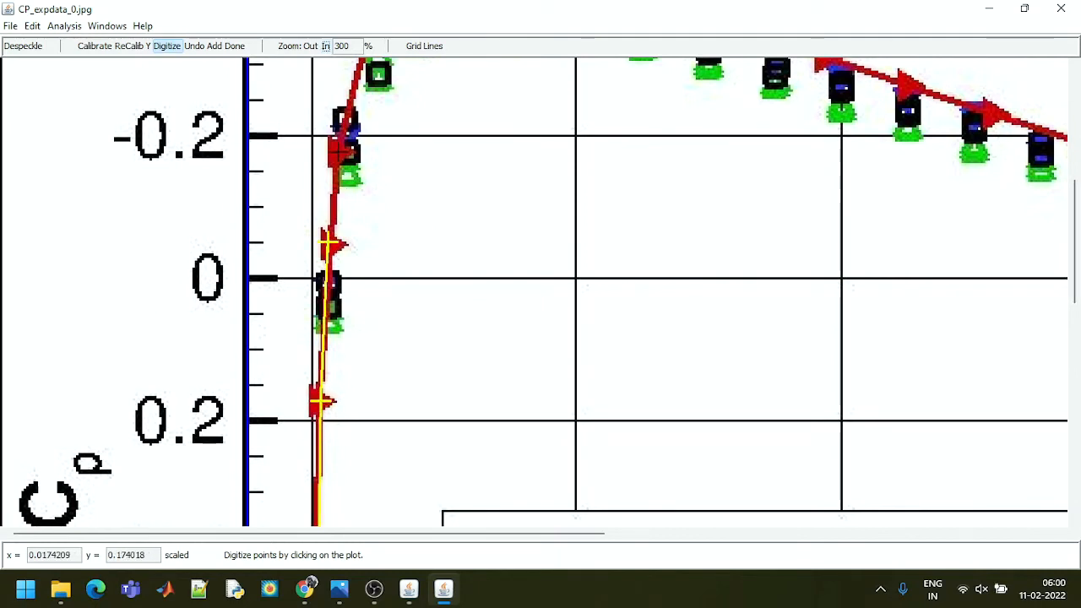
{"action": "left_click", "coordinate": [338, 151]}
Digitize the six Gregory markers across the curve's peak, from x/c about 0.045 to about 0.18
{"action": "left_click_drag", "start_coordinate": [1077, 295], "coordinate": [1077, 251]}
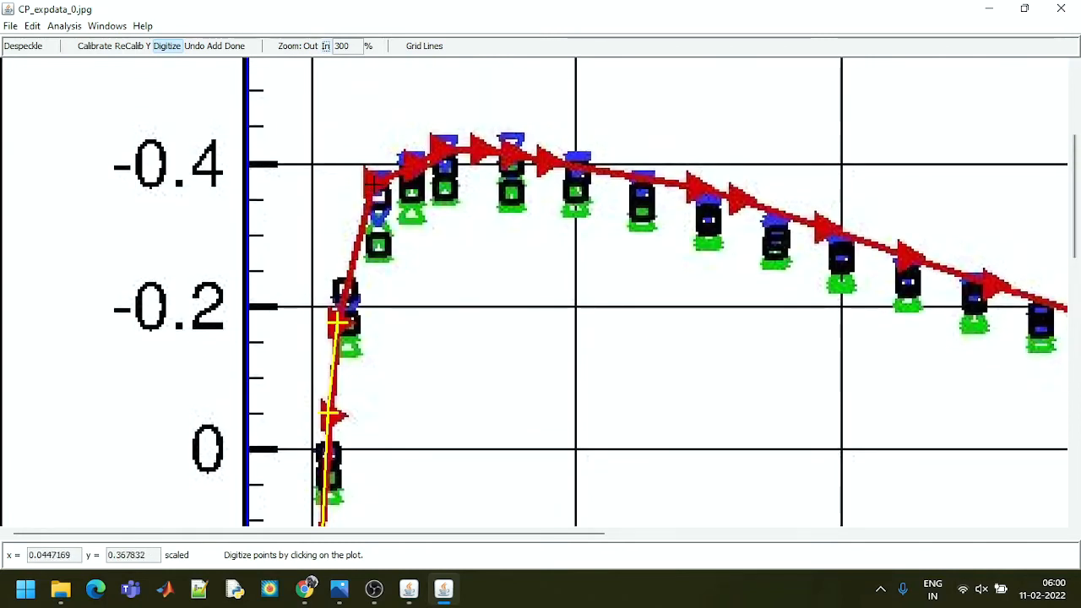
{"action": "left_click", "coordinate": [372, 181]}
{"action": "left_click", "coordinate": [411, 165]}
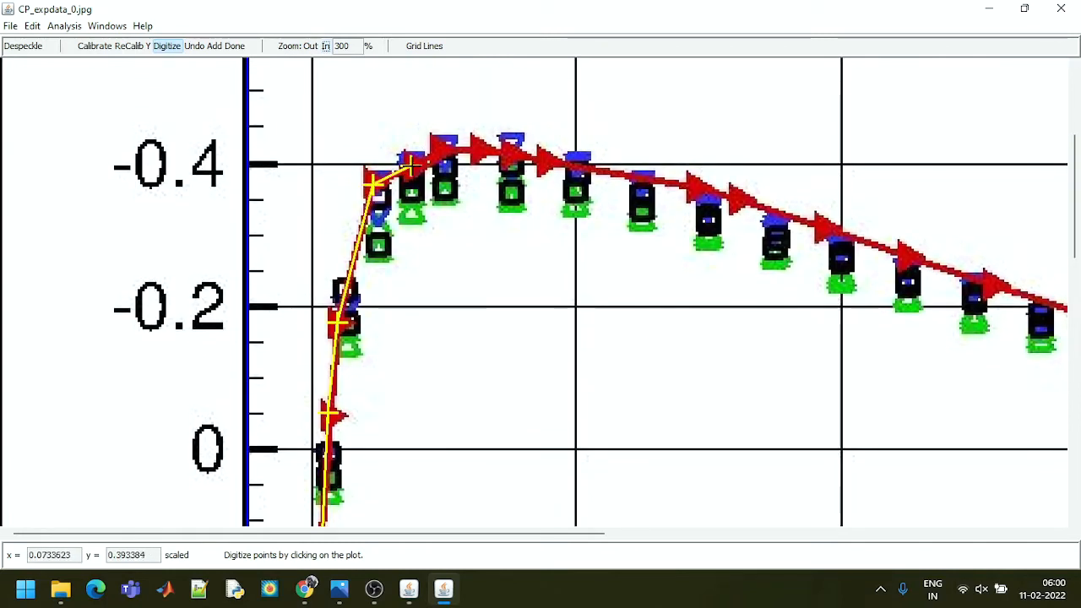
{"action": "left_click", "coordinate": [439, 148]}
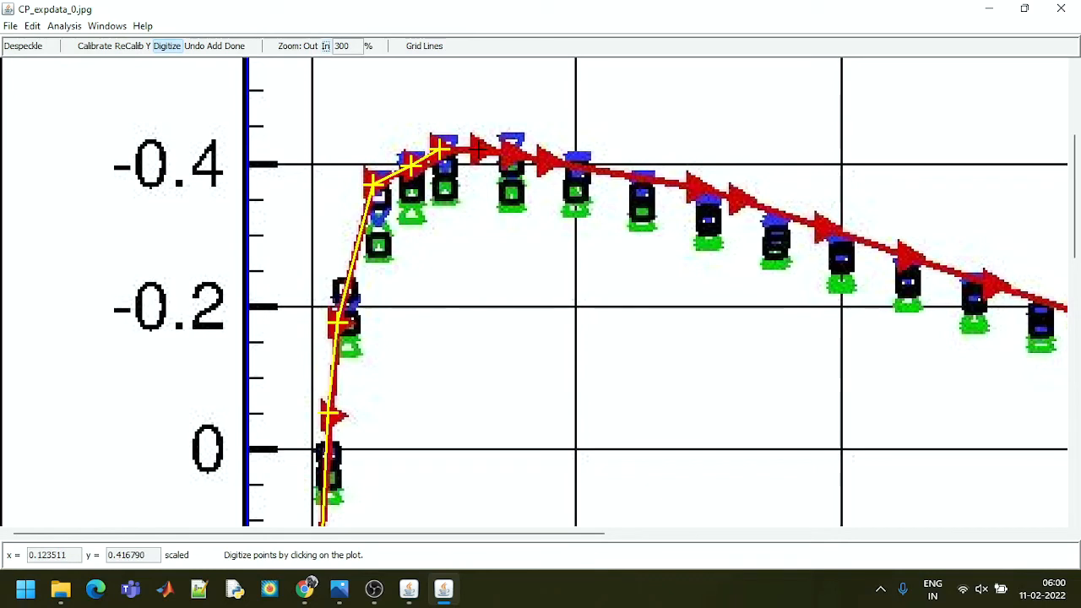
{"action": "left_click", "coordinate": [478, 149]}
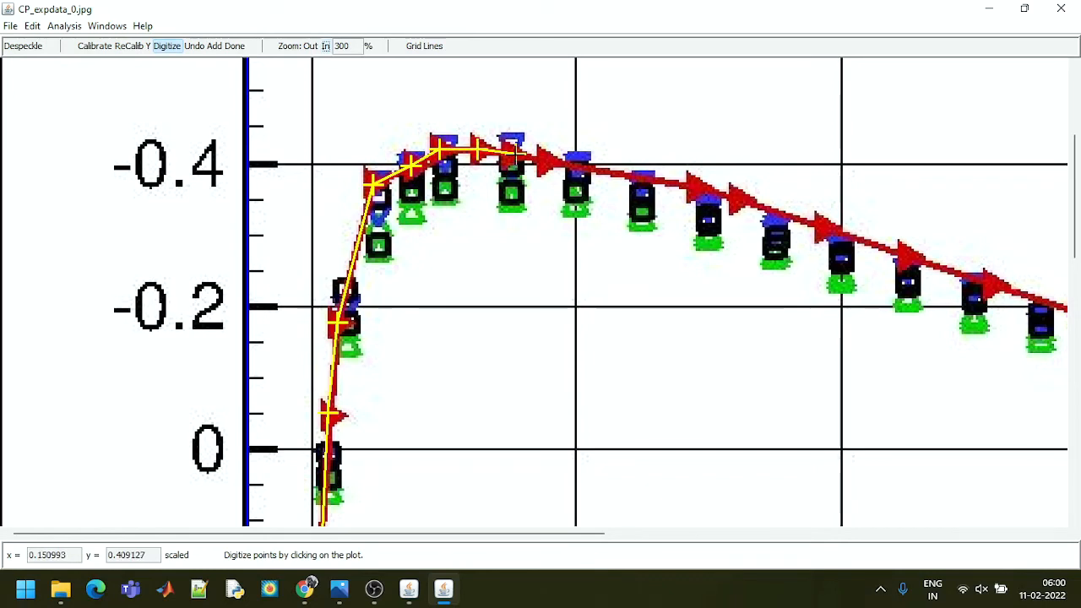
{"action": "left_click", "coordinate": [515, 154]}
{"action": "left_click", "coordinate": [546, 158]}
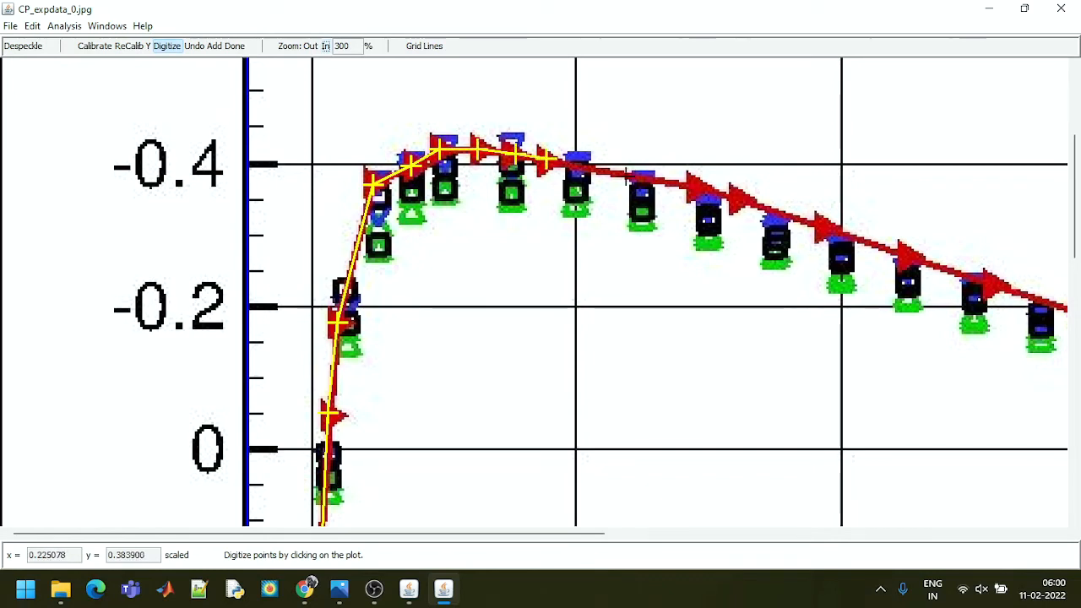
Digitize the five Gregory markers on the descending line from x/c about 0.29 to about 0.52
{"action": "left_click", "coordinate": [696, 184]}
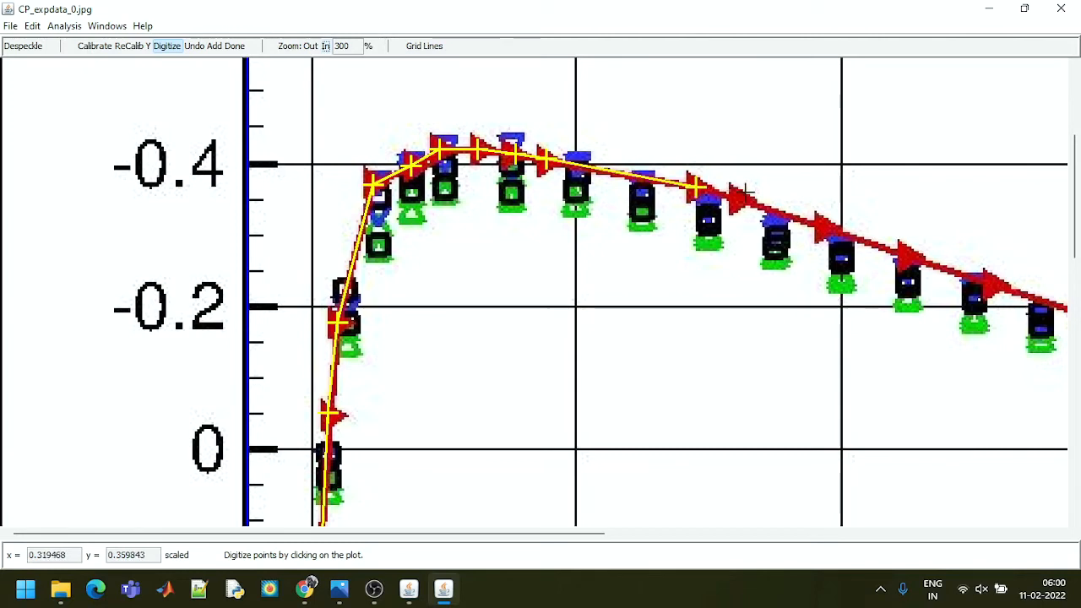
{"action": "left_click", "coordinate": [735, 197]}
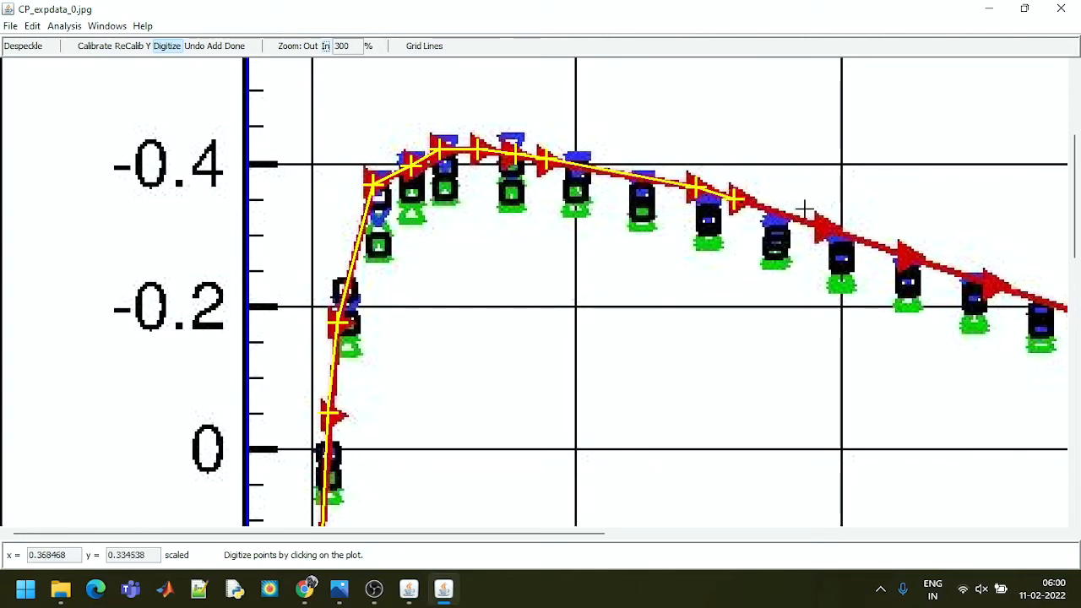
{"action": "left_click", "coordinate": [827, 226]}
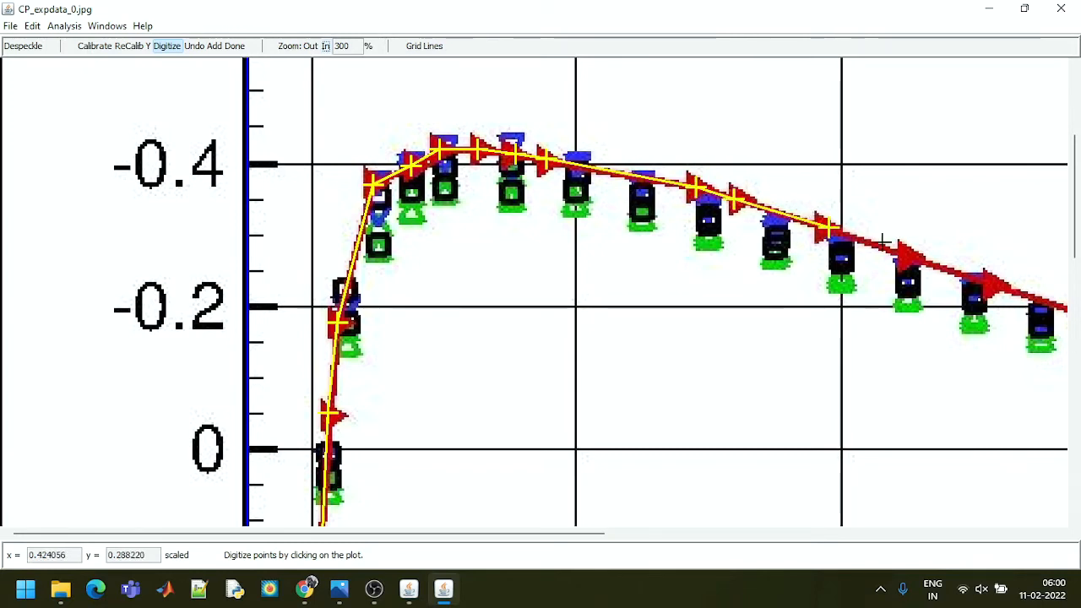
{"action": "left_click", "coordinate": [905, 254]}
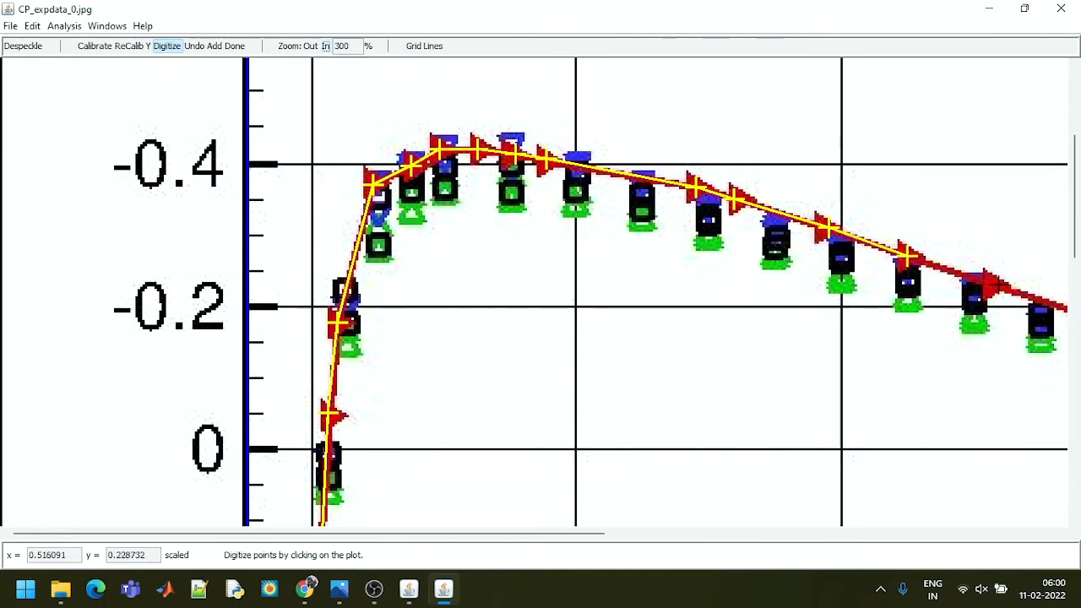
{"action": "left_click", "coordinate": [997, 285]}
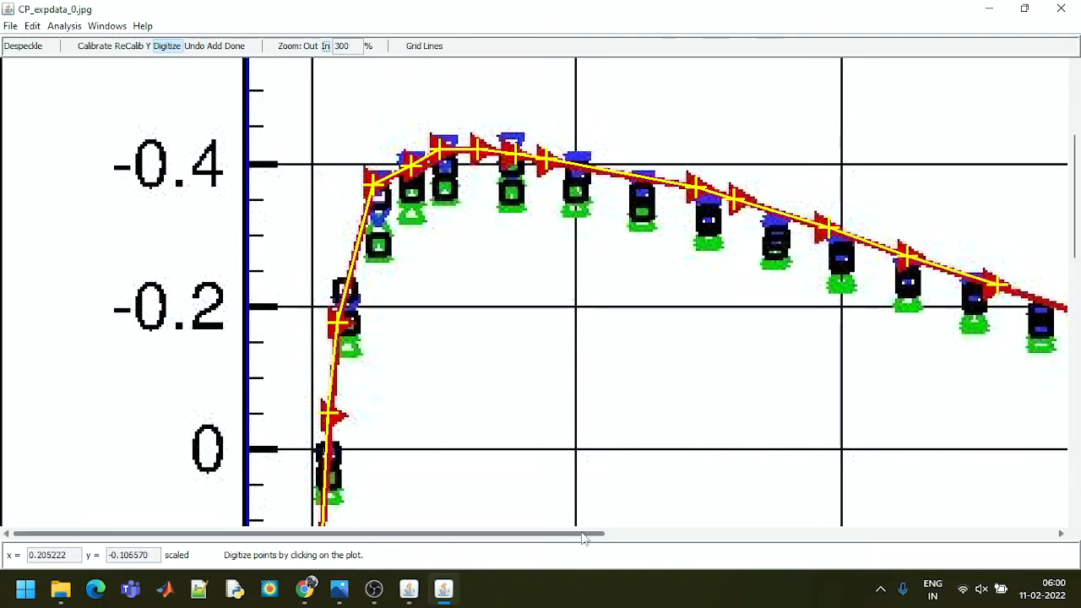
Continue digitizing the six Gregory markers from x/c about 0.58 to about 0.9
{"action": "left_click_drag", "start_coordinate": [582, 538], "coordinate": [919, 531]}
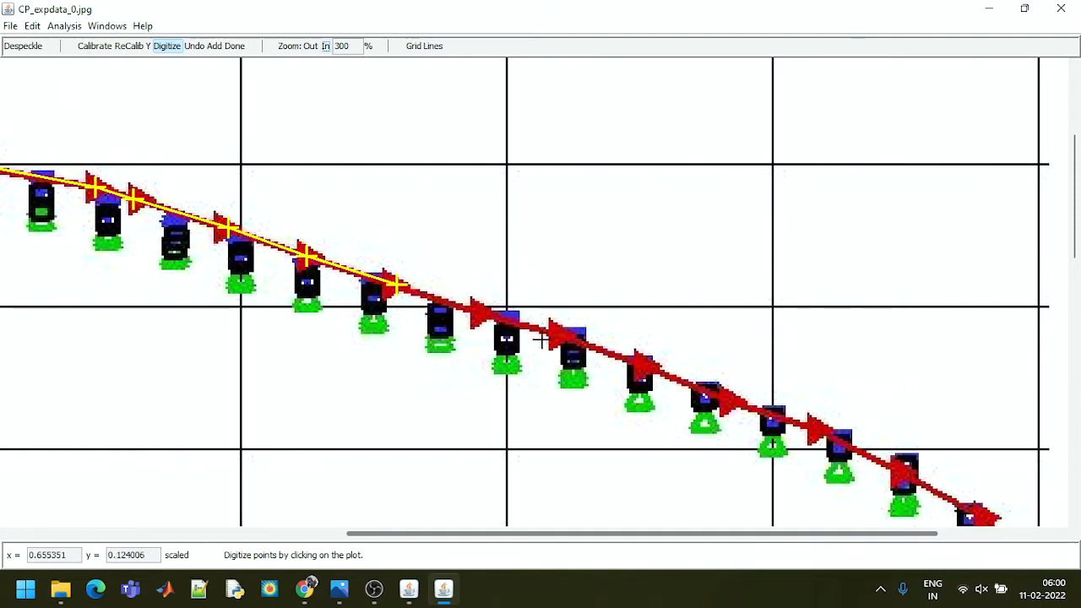
{"action": "left_click", "coordinate": [477, 313]}
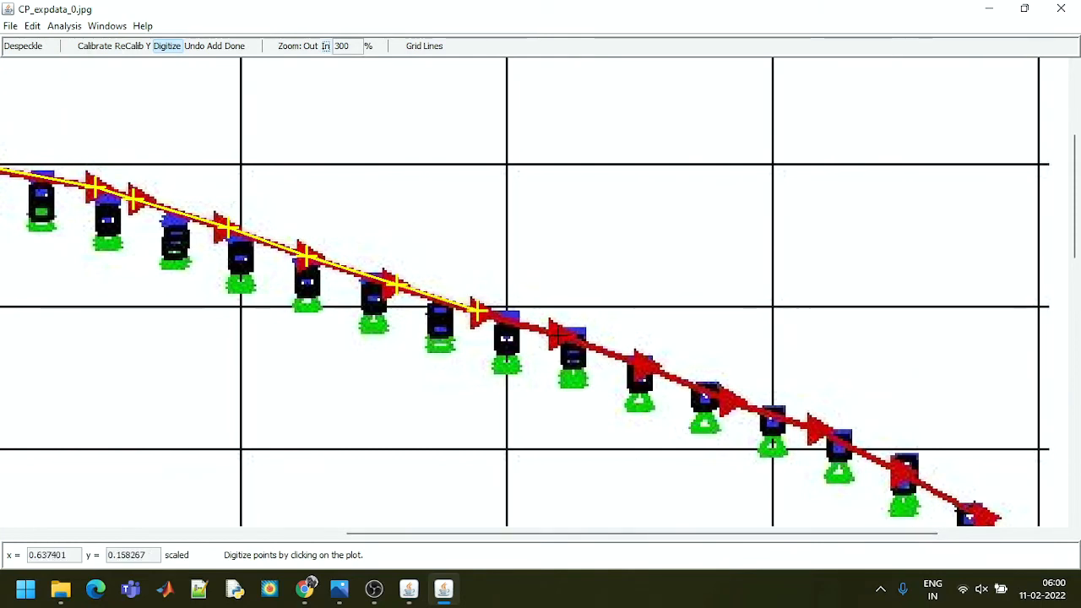
{"action": "left_click", "coordinate": [560, 336]}
{"action": "left_click", "coordinate": [645, 364]}
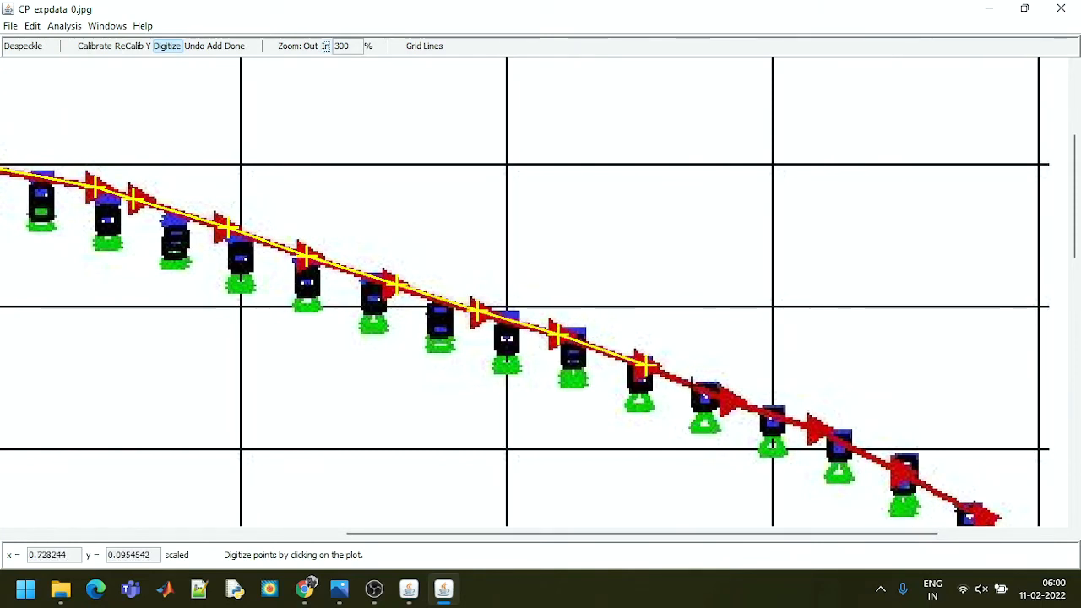
{"action": "left_click", "coordinate": [726, 401]}
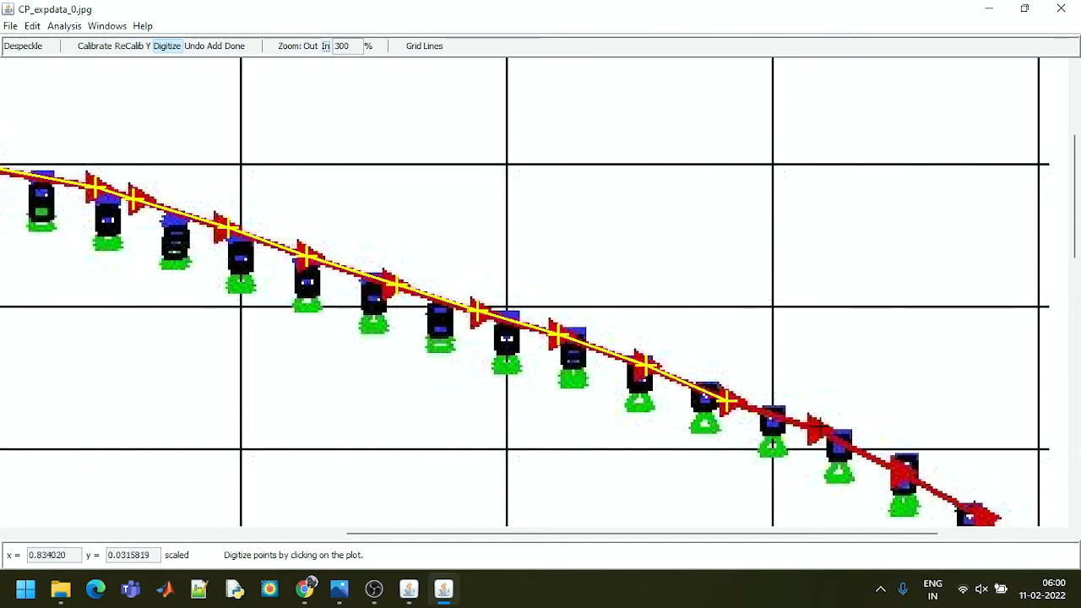
{"action": "left_click", "coordinate": [817, 430]}
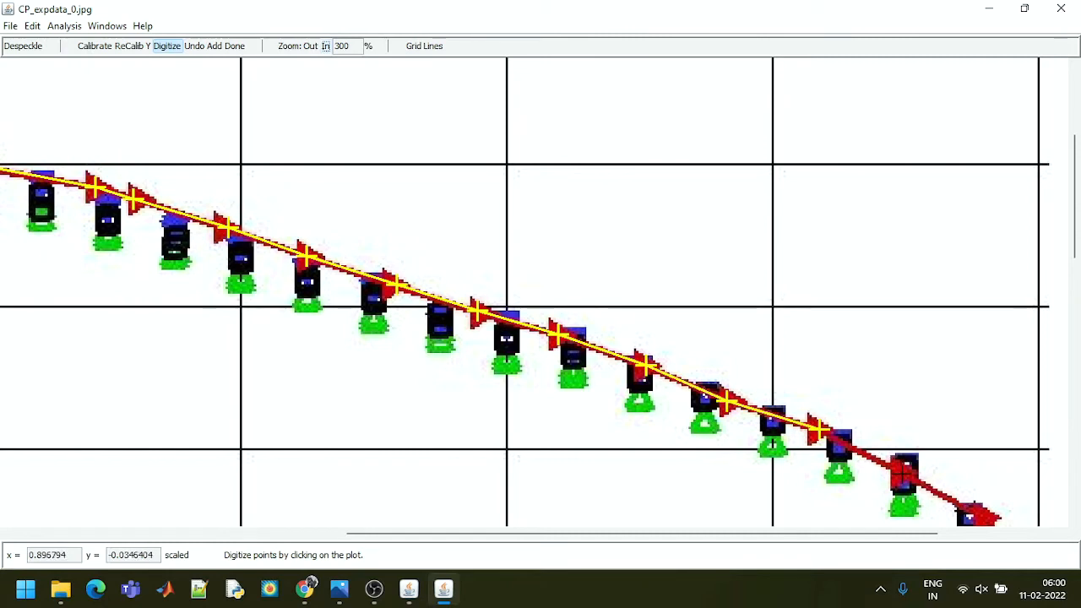
{"action": "left_click", "coordinate": [902, 474]}
Digitize the last two Gregory markers at the trailing edge, at x/c about 0.96 and 1
{"action": "scroll", "coordinate": [1078, 267], "scroll_direction": "down", "scroll_amount": 5}
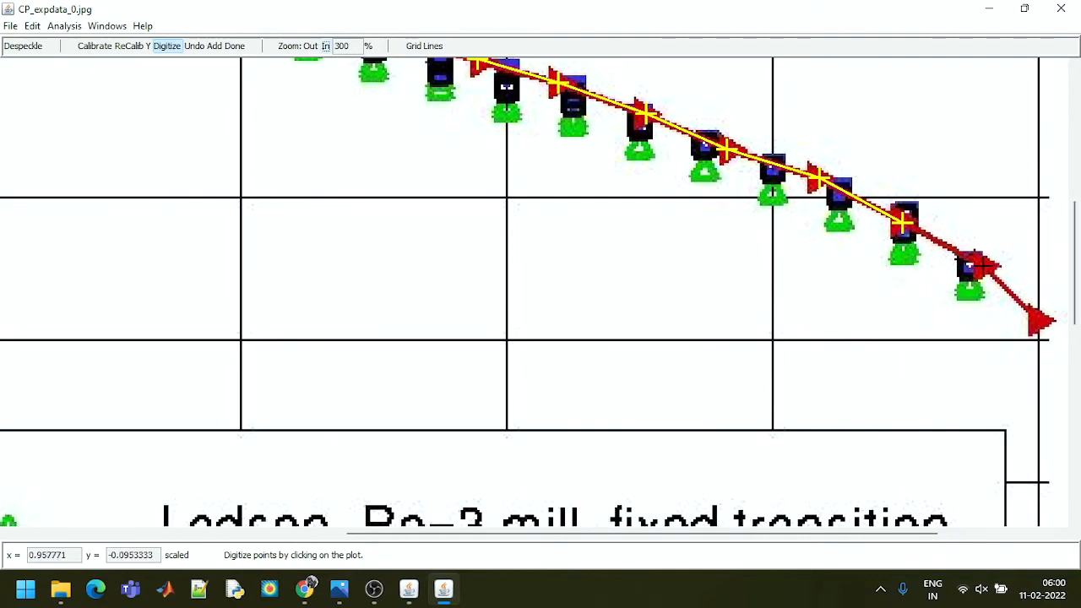
{"action": "left_click", "coordinate": [982, 267]}
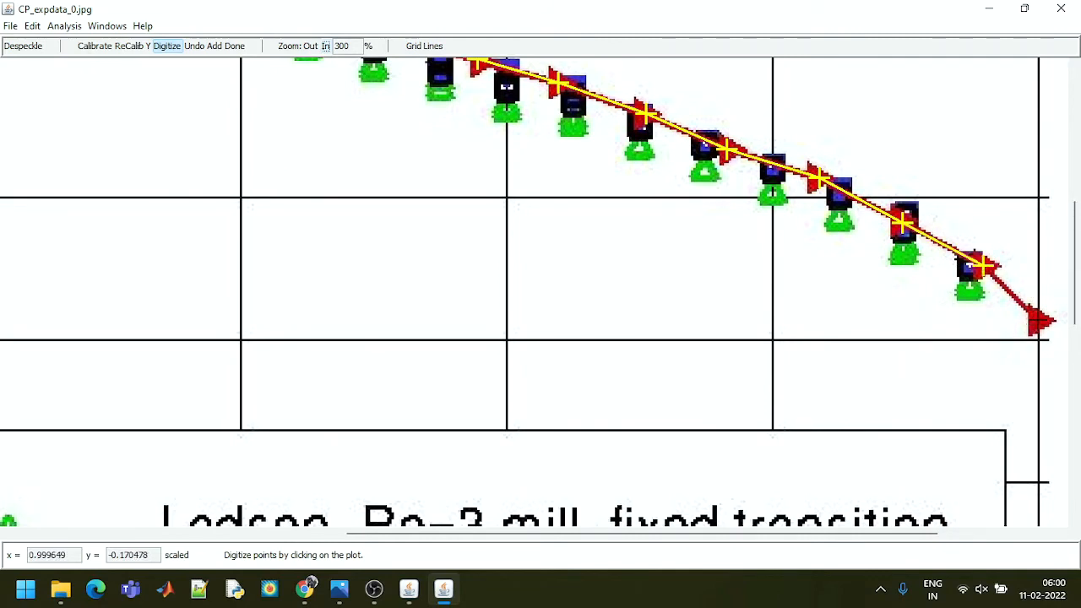
{"action": "left_click", "coordinate": [1042, 321]}
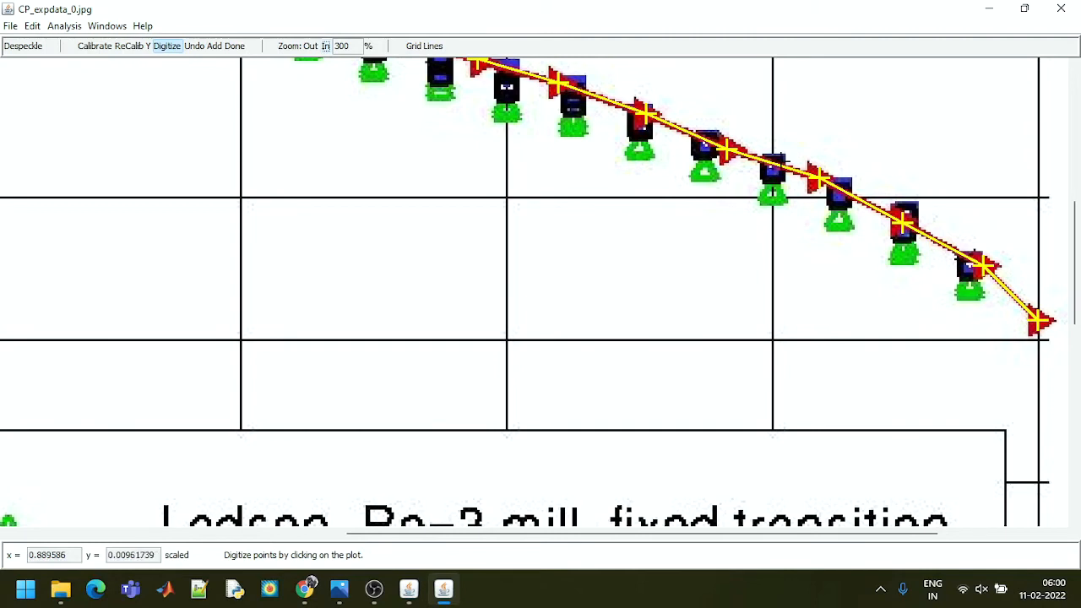
Export the calibration and digitized data to an XML file named cp in the airfoil folder
{"action": "left_click", "coordinate": [11, 26]}
{"action": "mouse_move", "coordinate": [65, 141]}
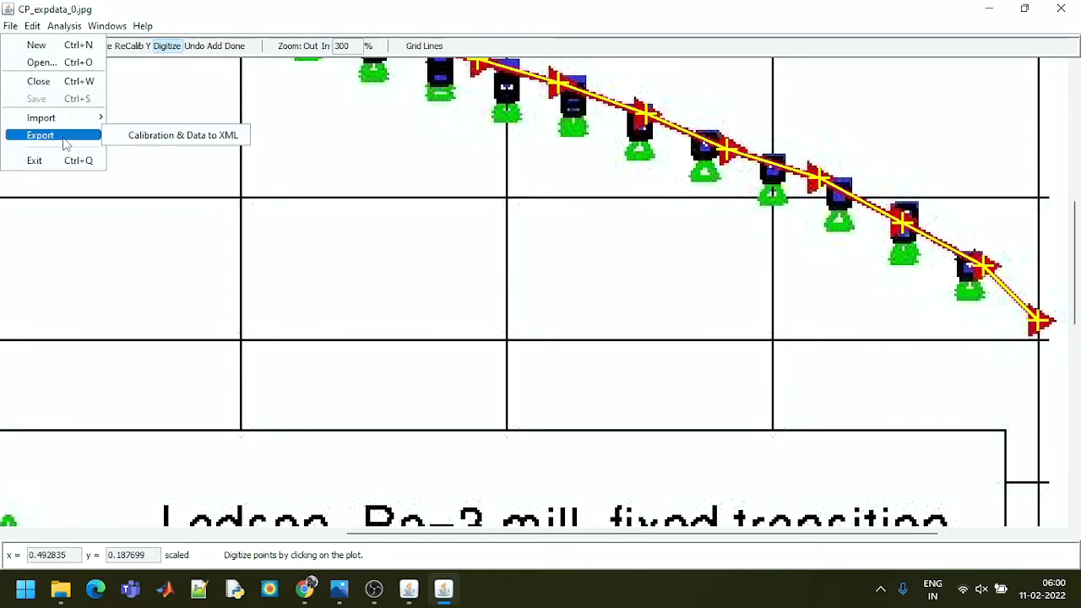
{"action": "left_click", "coordinate": [147, 138]}
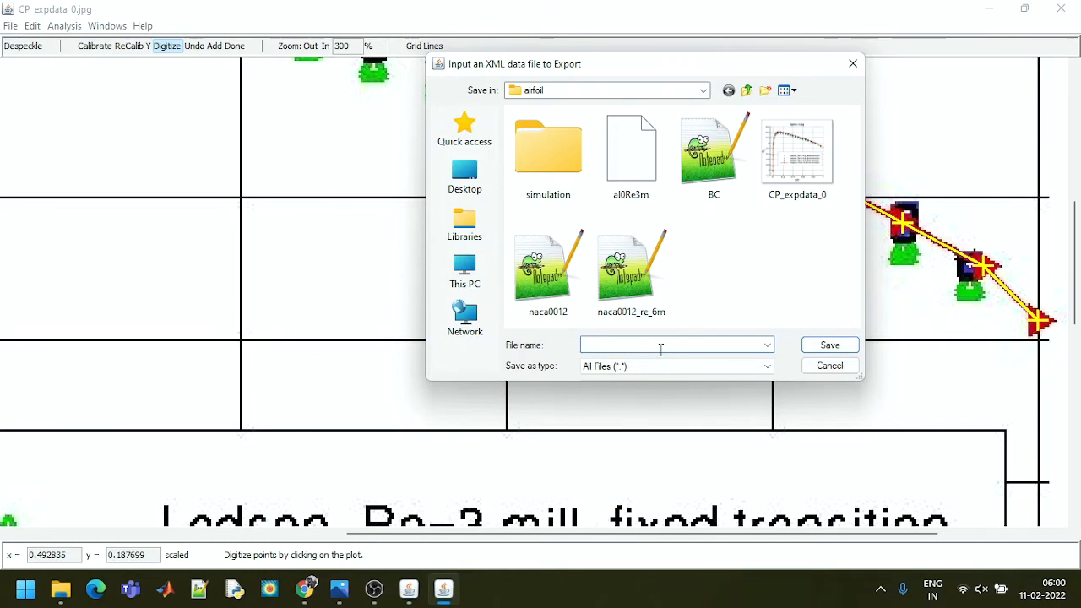
{"action": "type", "text": "cp"}
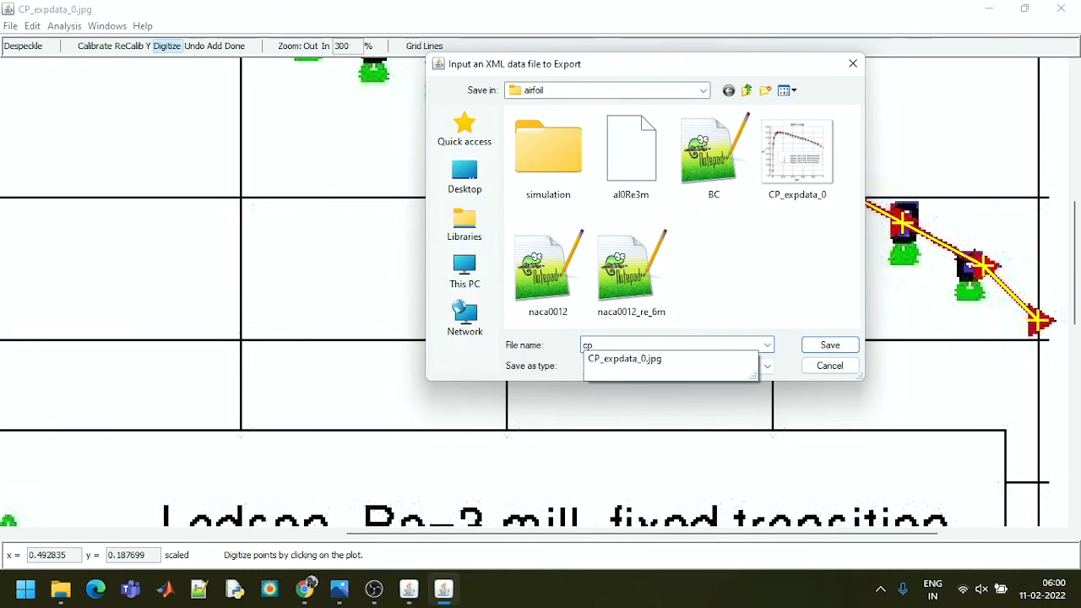
{"action": "left_click", "coordinate": [461, 368]}
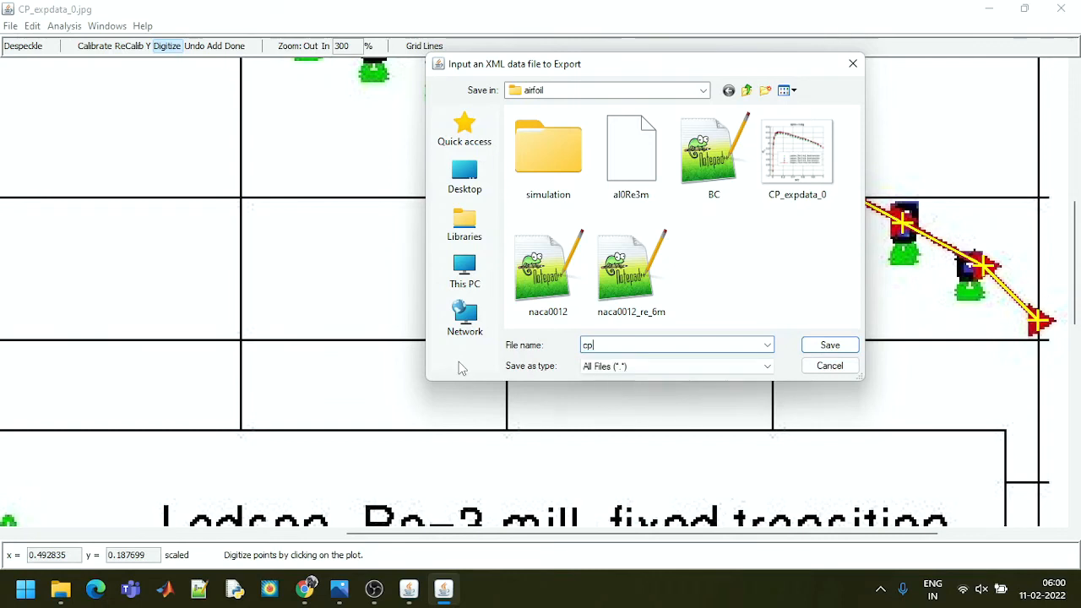
{"action": "left_click", "coordinate": [831, 345]}
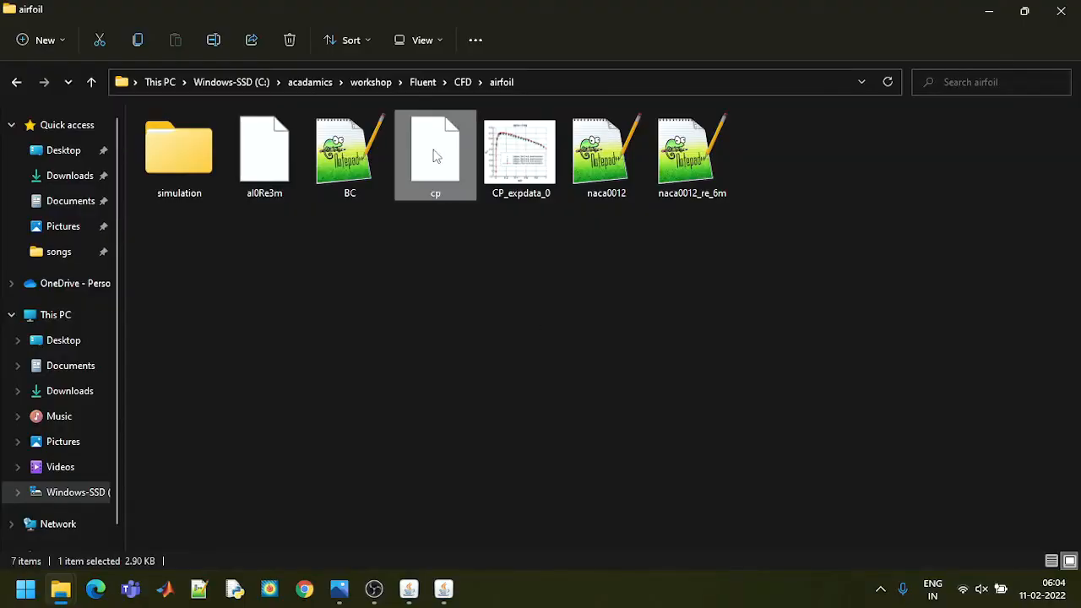
Check the file type of the exported cp file in its properties
{"action": "key", "text": "alt+Return"}
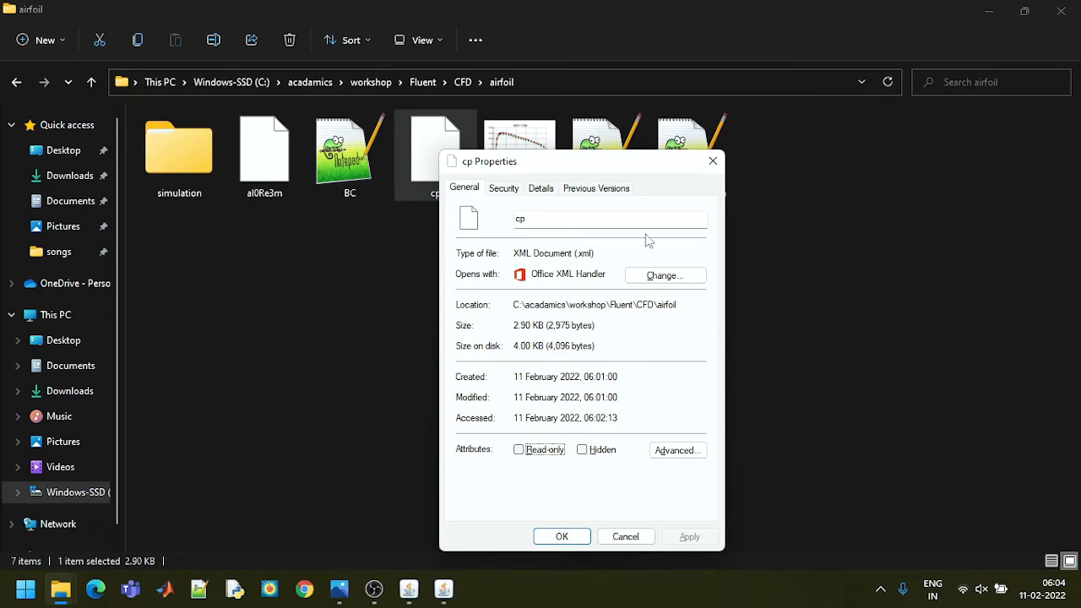
{"action": "left_click", "coordinate": [714, 162]}
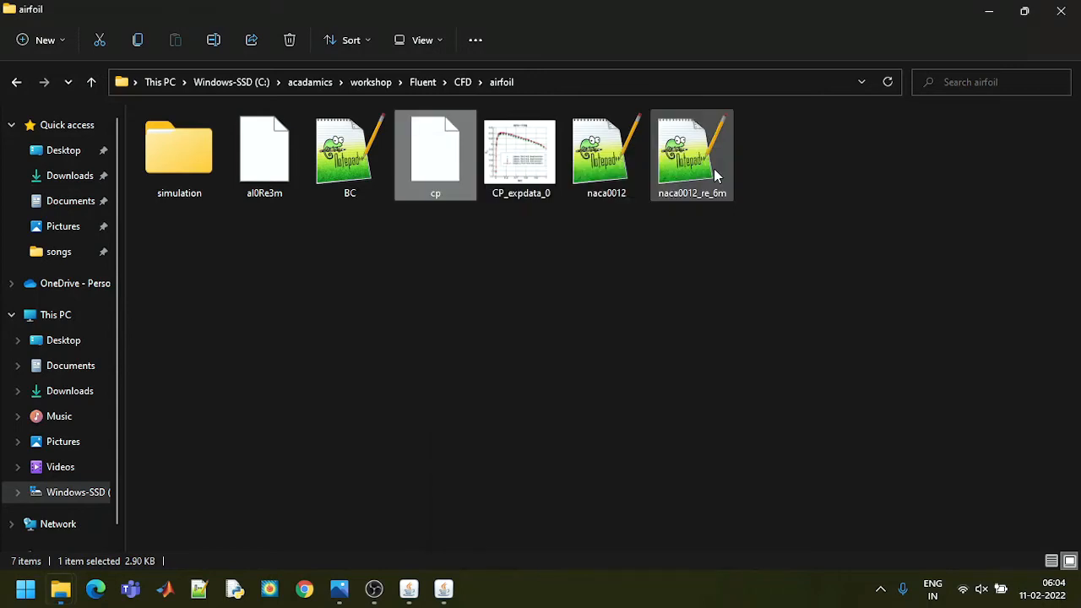
Copy the airfoil folder's path, then switch to Excel and create a blank workbook
{"action": "left_click", "coordinate": [26, 588]}
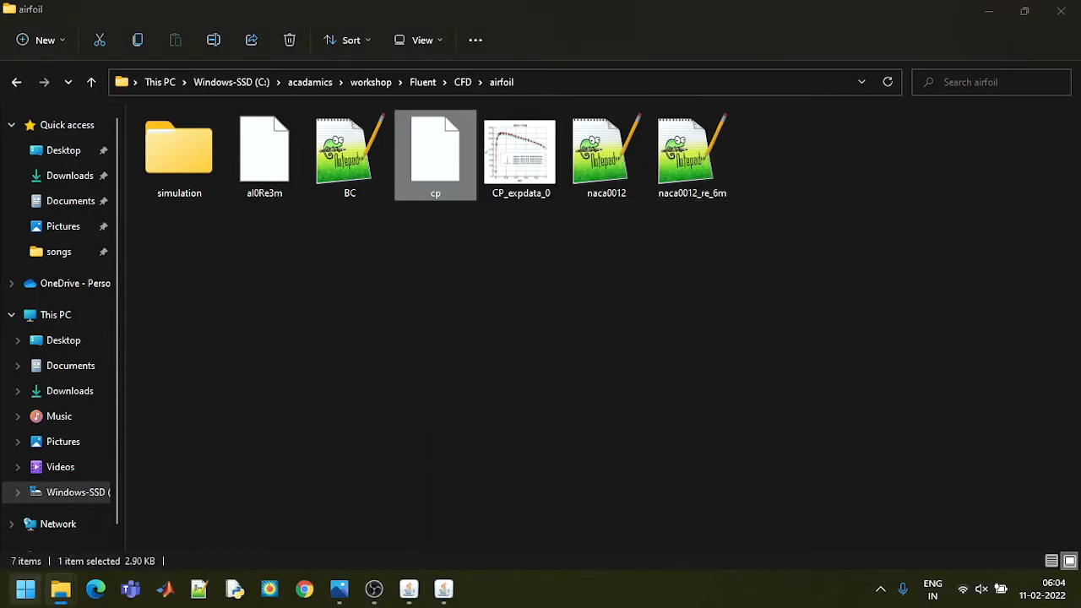
{"action": "type", "text": "exc"}
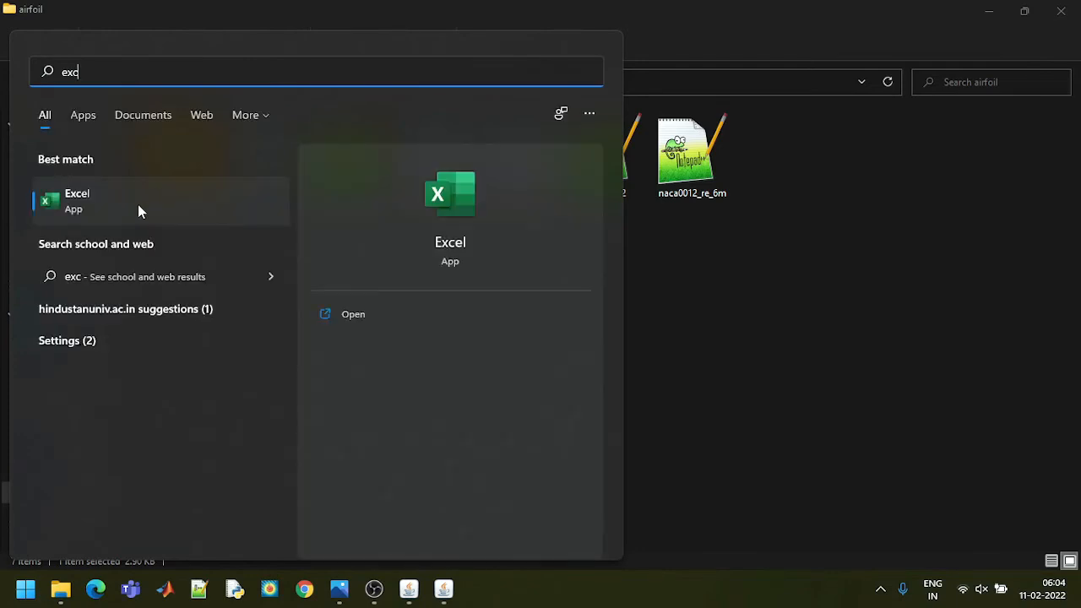
{"action": "left_click", "coordinate": [140, 210]}
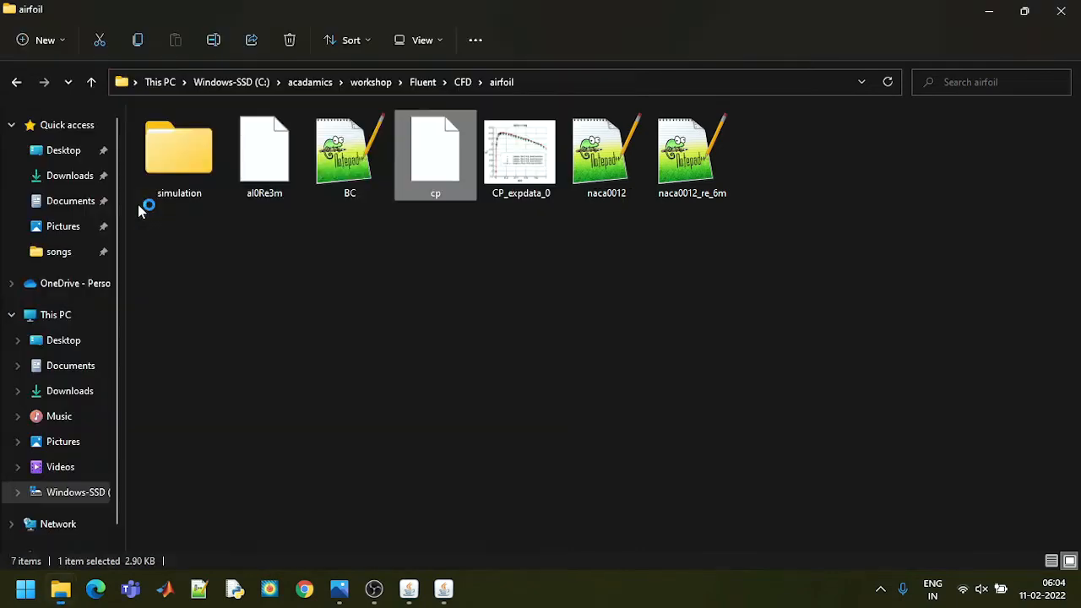
{"action": "left_click", "coordinate": [545, 82]}
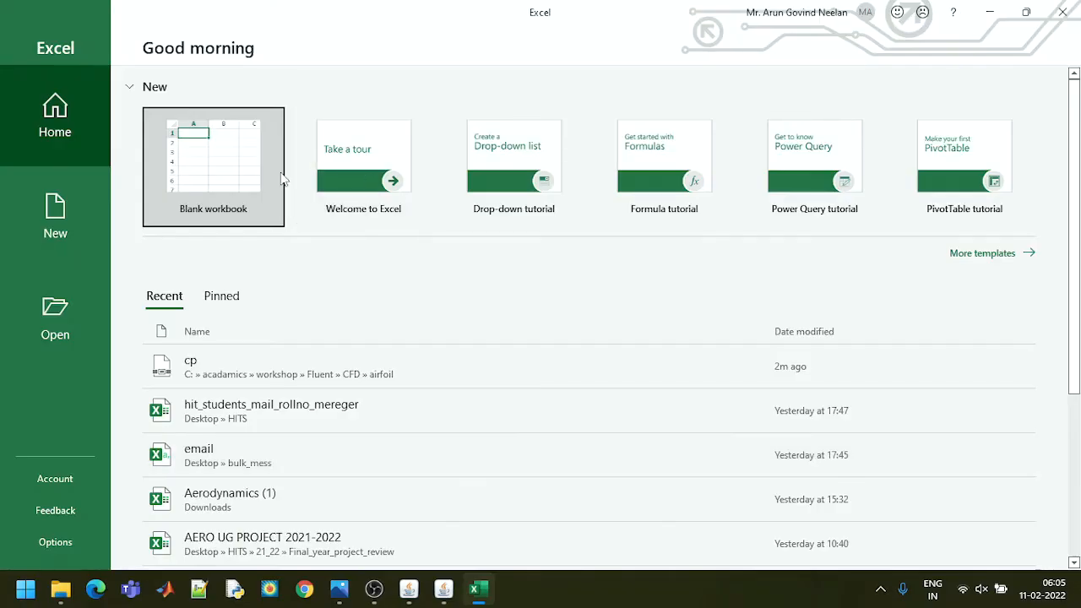
{"action": "left_click", "coordinate": [226, 169]}
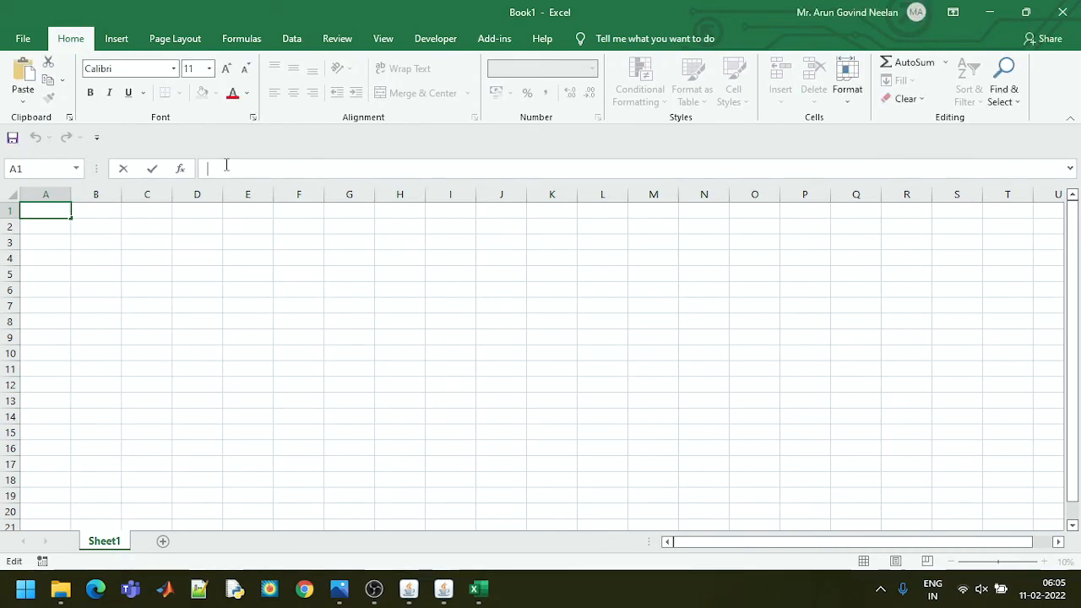
Browse for a file to open in the acadamics\workshop\Fluent\CFD\airfoil folder, using the copied path
{"action": "left_click", "coordinate": [24, 39]}
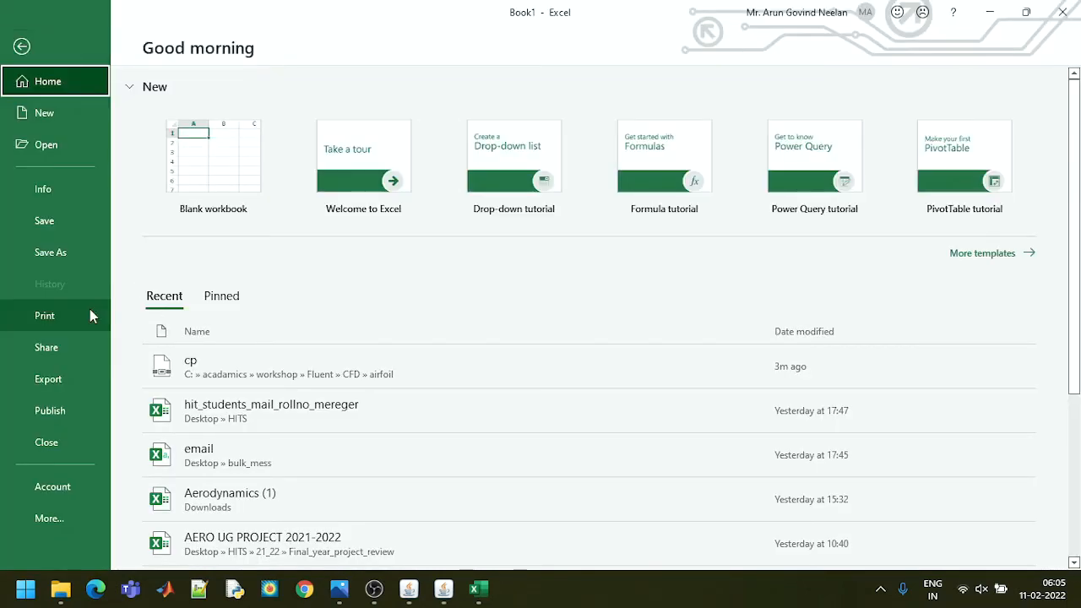
{"action": "left_click", "coordinate": [56, 145]}
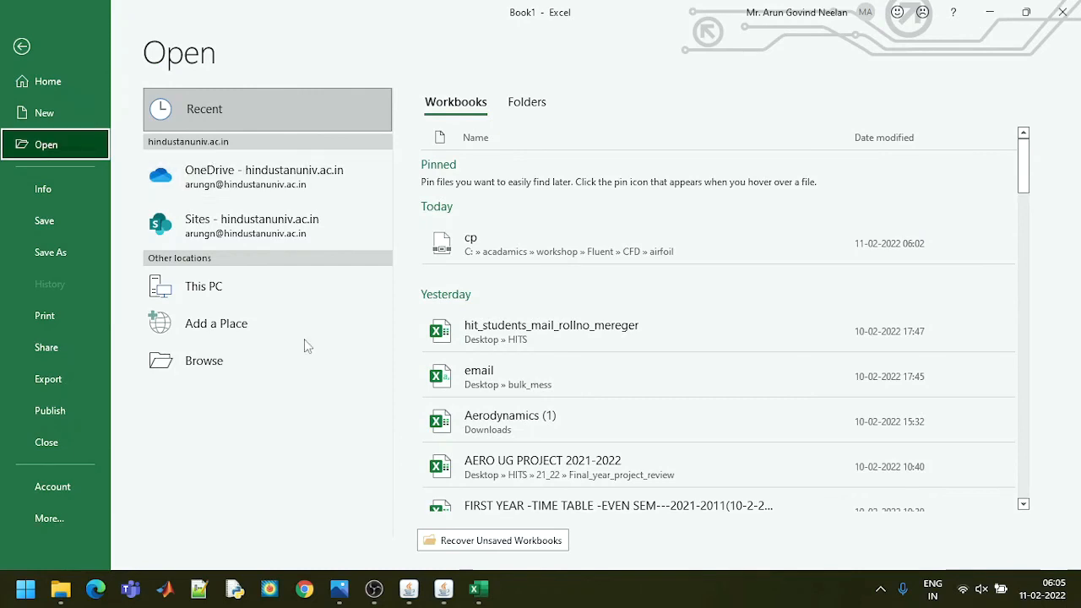
{"action": "left_click", "coordinate": [264, 360]}
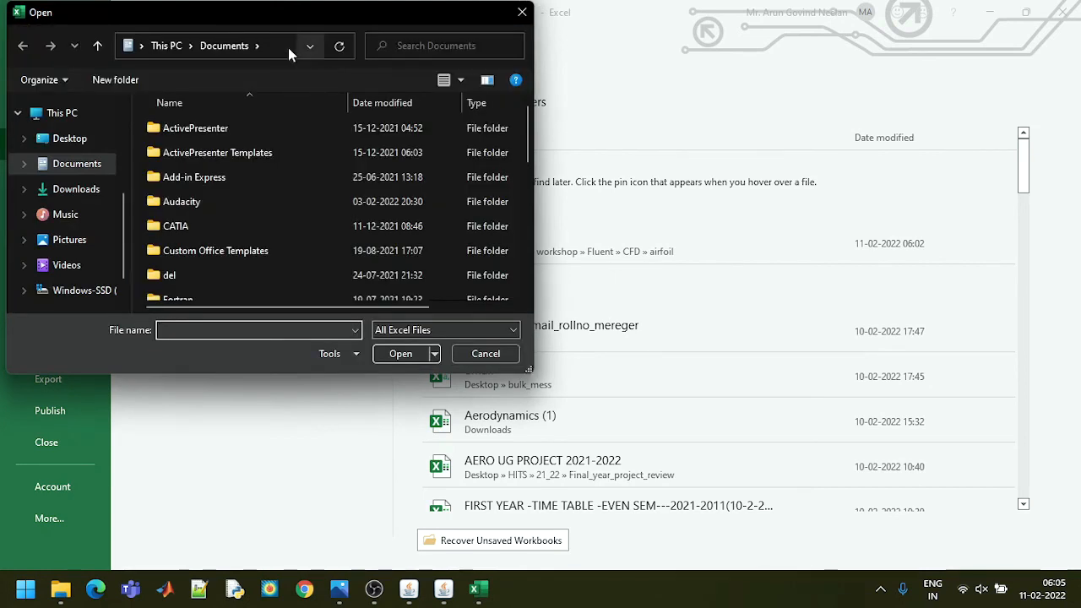
{"action": "left_click", "coordinate": [288, 47]}
{"action": "key", "text": "ctrl+v"}
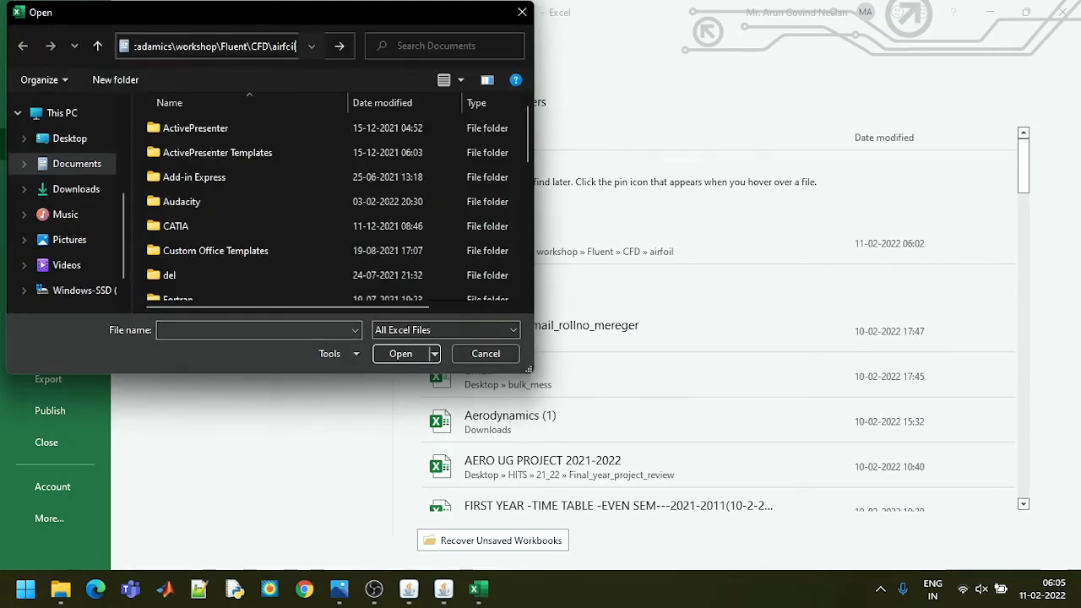
{"action": "key", "text": "Return"}
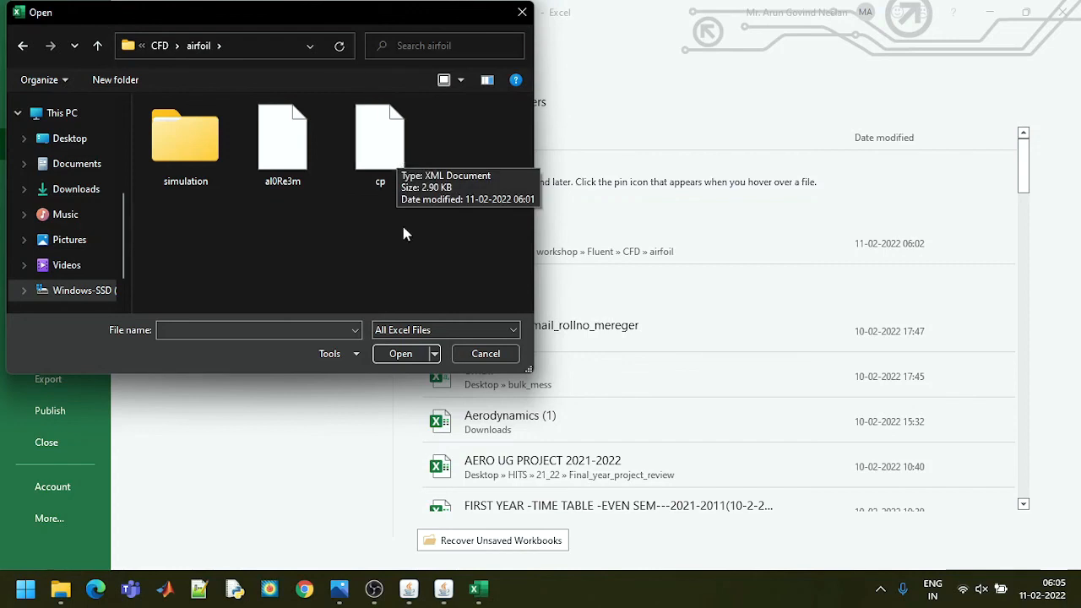
Open the cp file as an XML table, accepting a schema based on the XML source data
{"action": "left_click", "coordinate": [397, 169]}
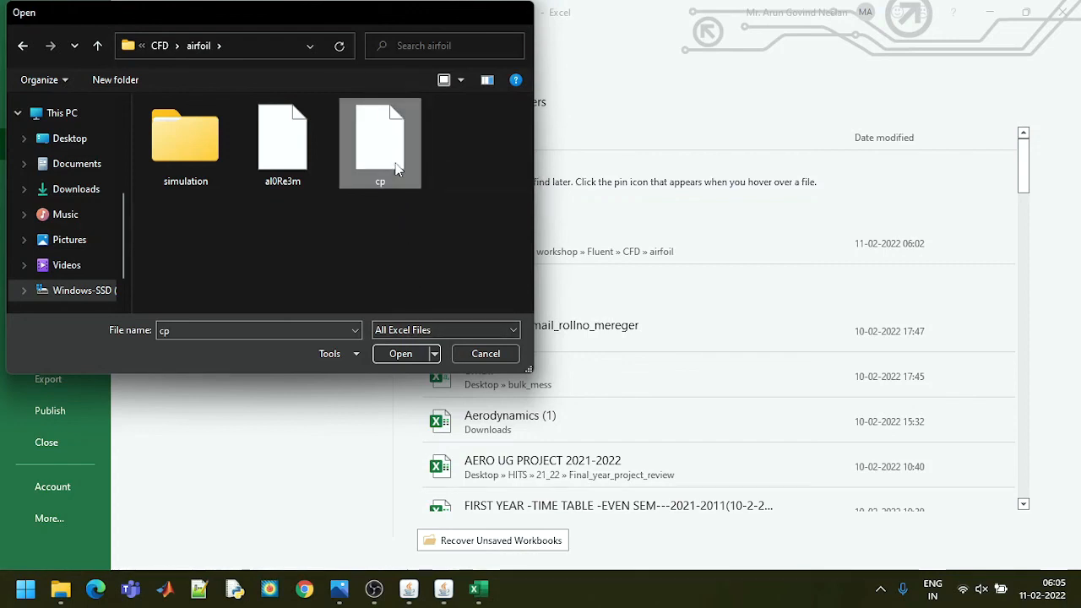
{"action": "double_click", "coordinate": [397, 169]}
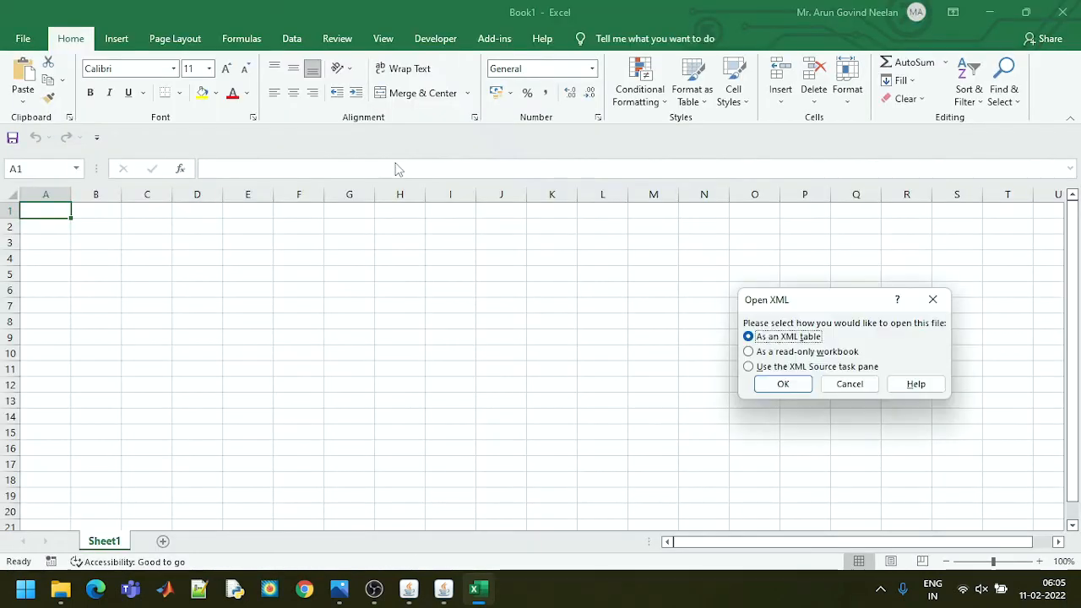
{"action": "left_click", "coordinate": [793, 390]}
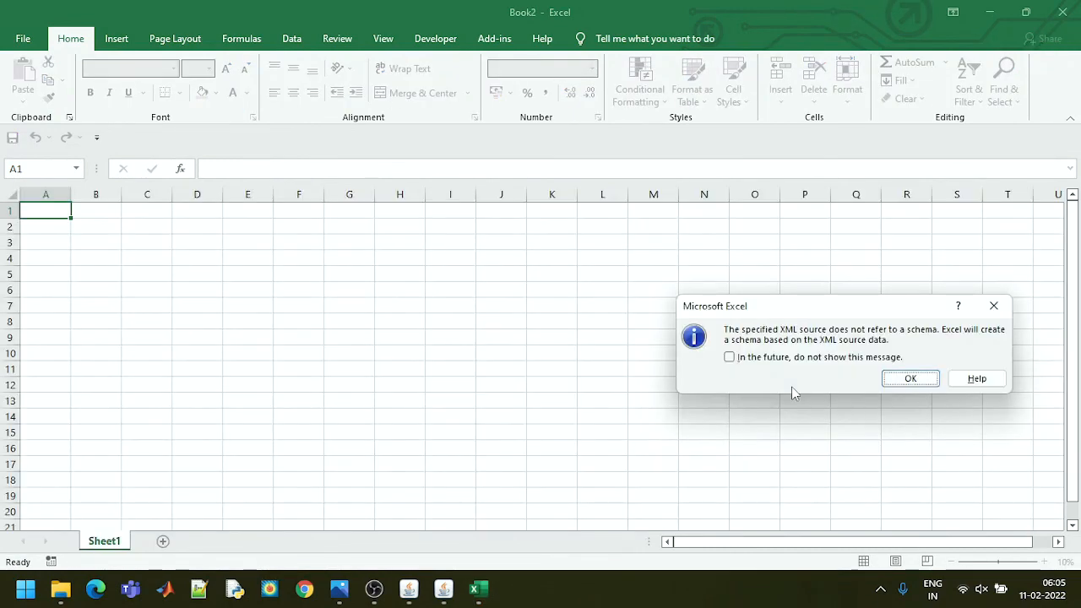
{"action": "left_click", "coordinate": [911, 378]}
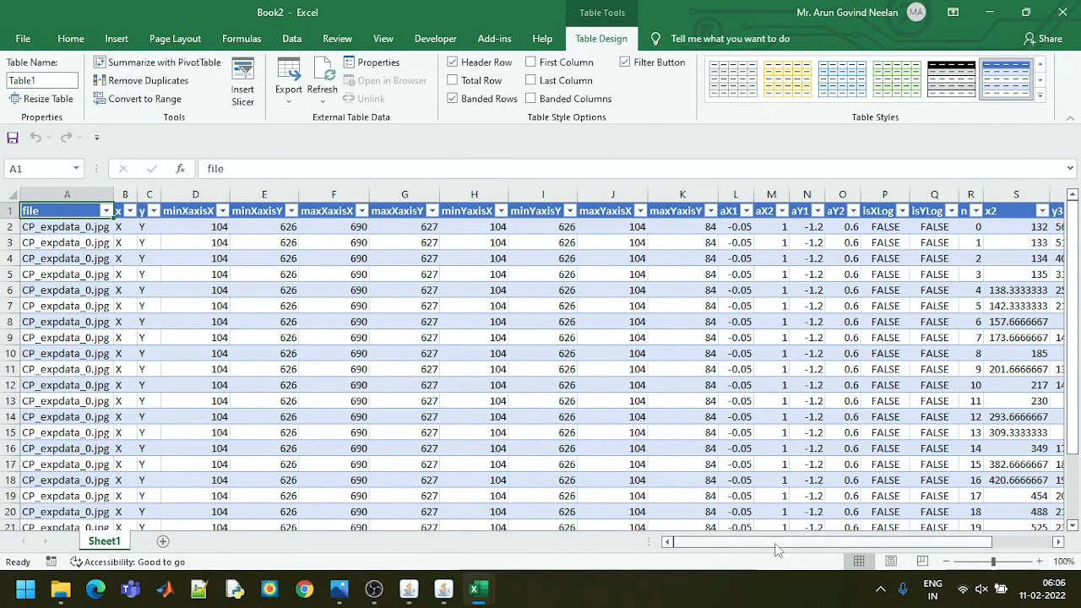
Insert a markers-only scatter chart of the dx and dy columns, using all data from row 2 to row 26
{"action": "left_click_drag", "start_coordinate": [777, 550], "coordinate": [839, 550]}
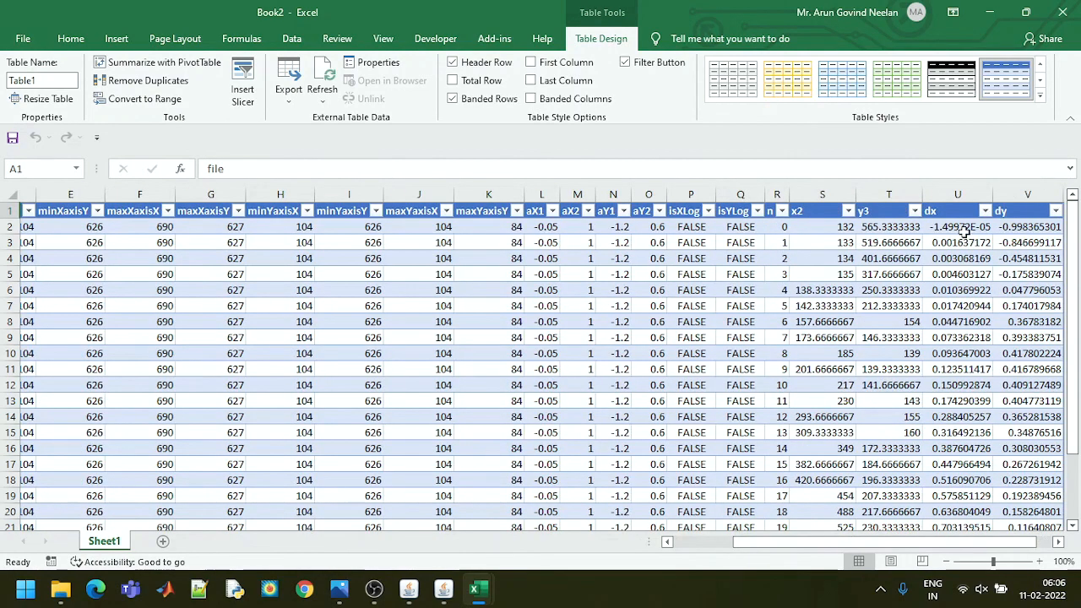
{"action": "left_click_drag", "start_coordinate": [963, 230], "coordinate": [1024, 499]}
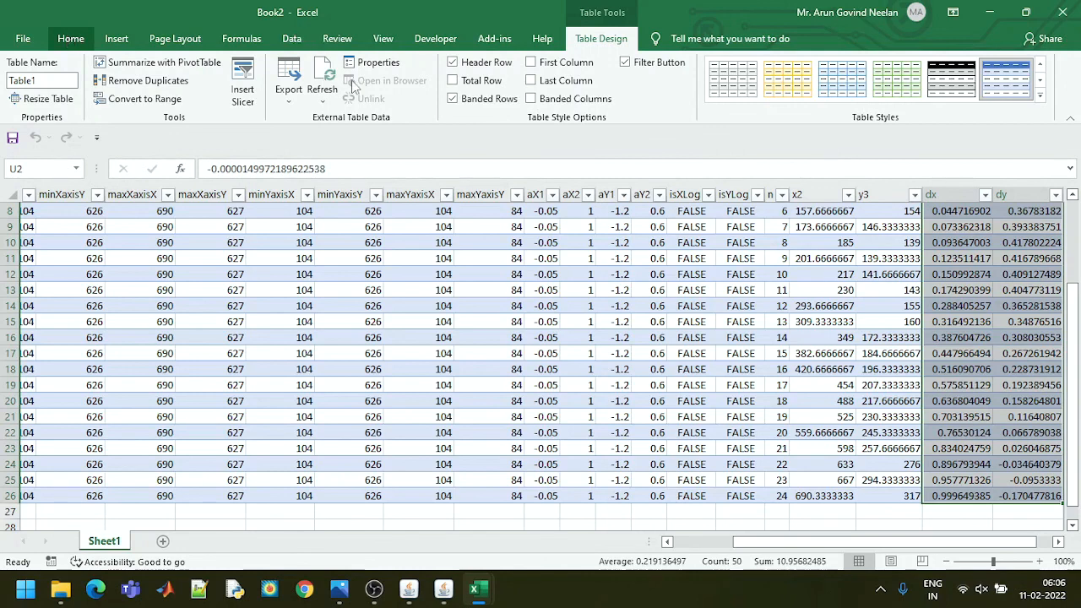
{"action": "left_click", "coordinate": [72, 40]}
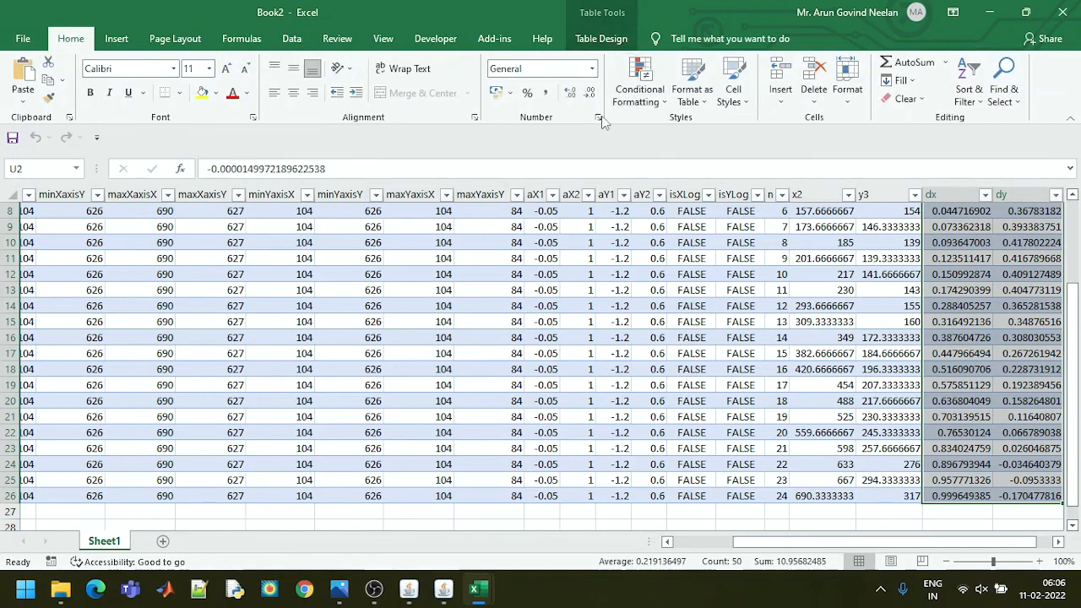
{"action": "left_click", "coordinate": [116, 39]}
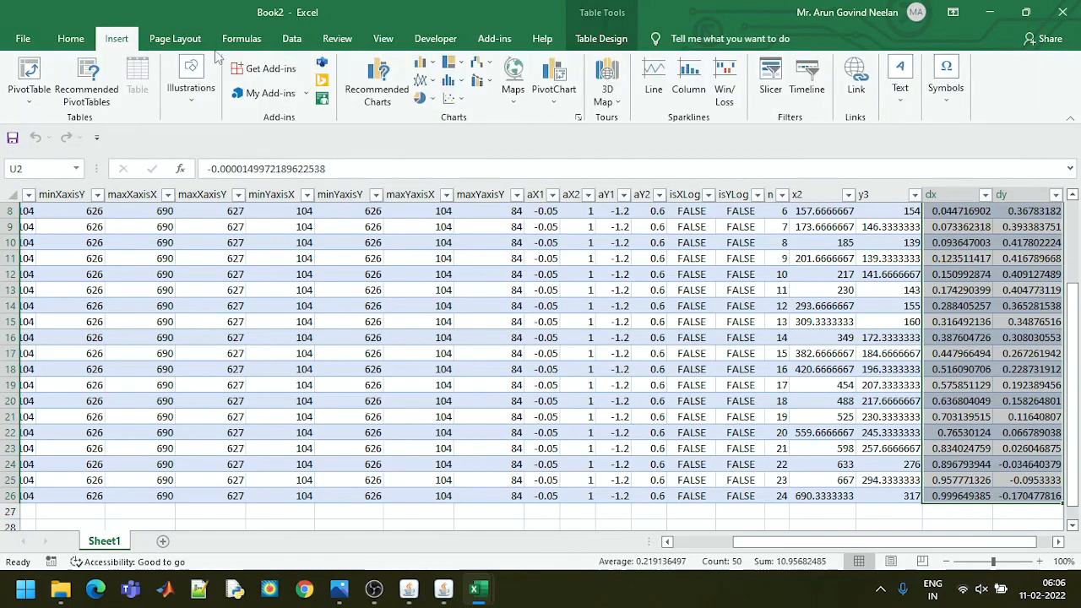
{"action": "left_click", "coordinate": [456, 98]}
{"action": "left_click", "coordinate": [464, 150]}
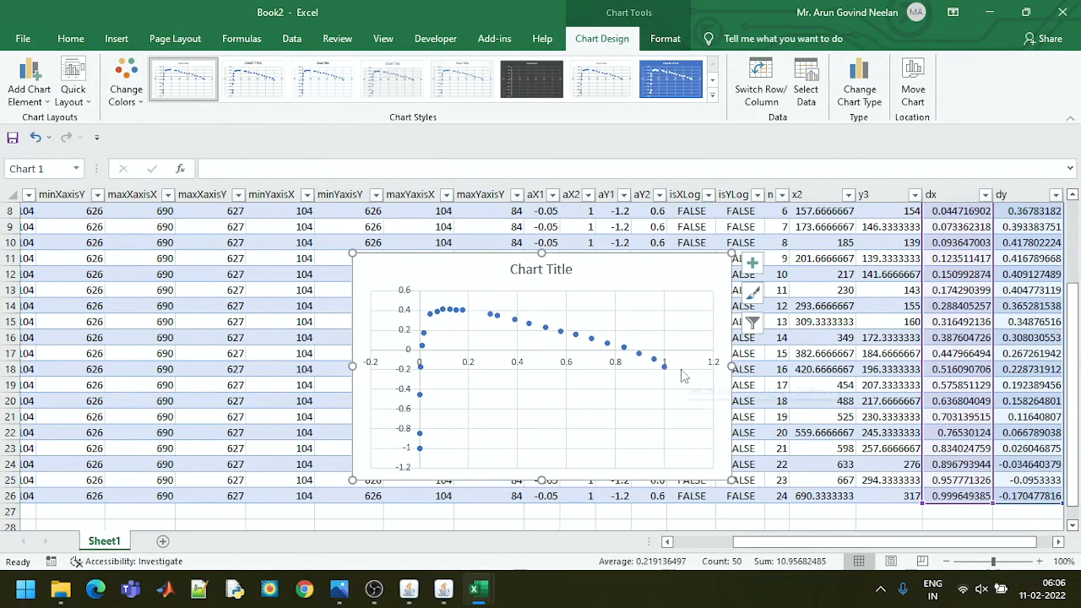
{"action": "mouse_move", "coordinate": [412, 596]}
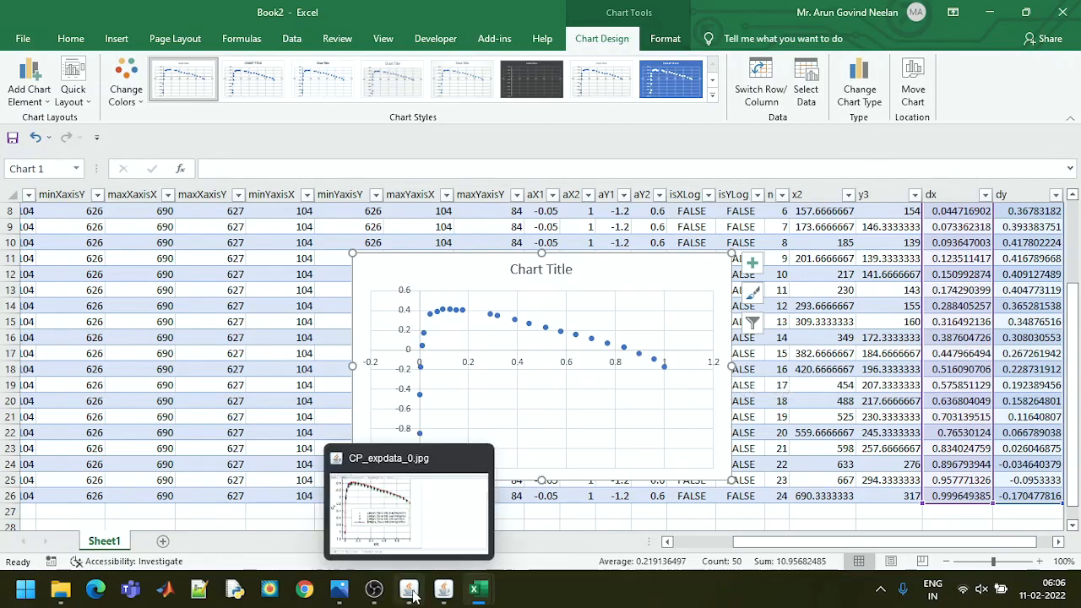